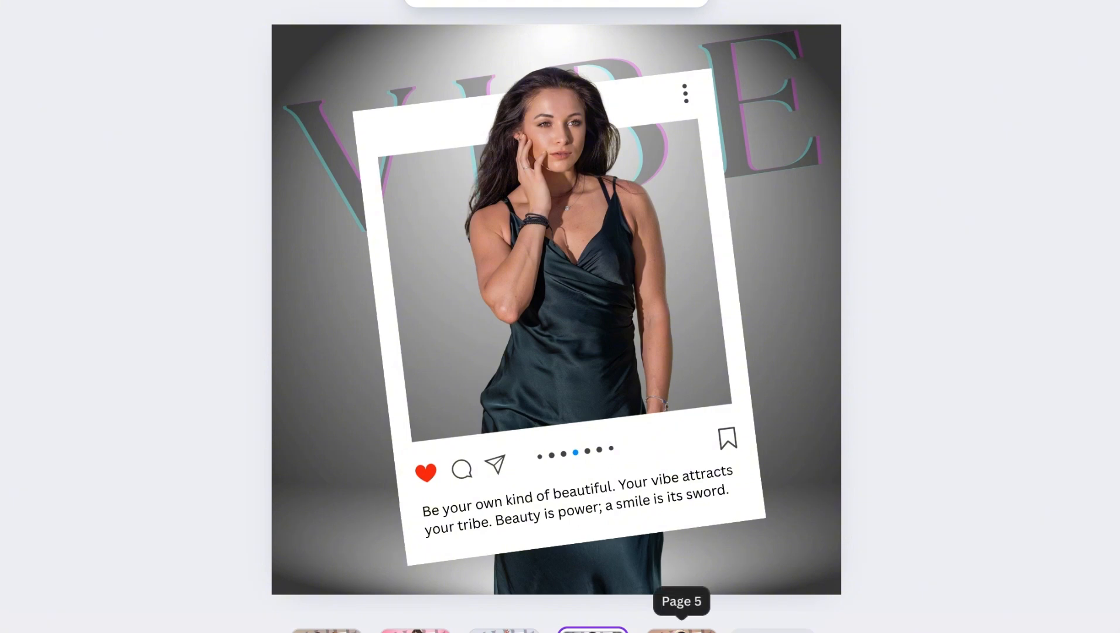
{"action": "left_click", "coordinate": [682, 629]}
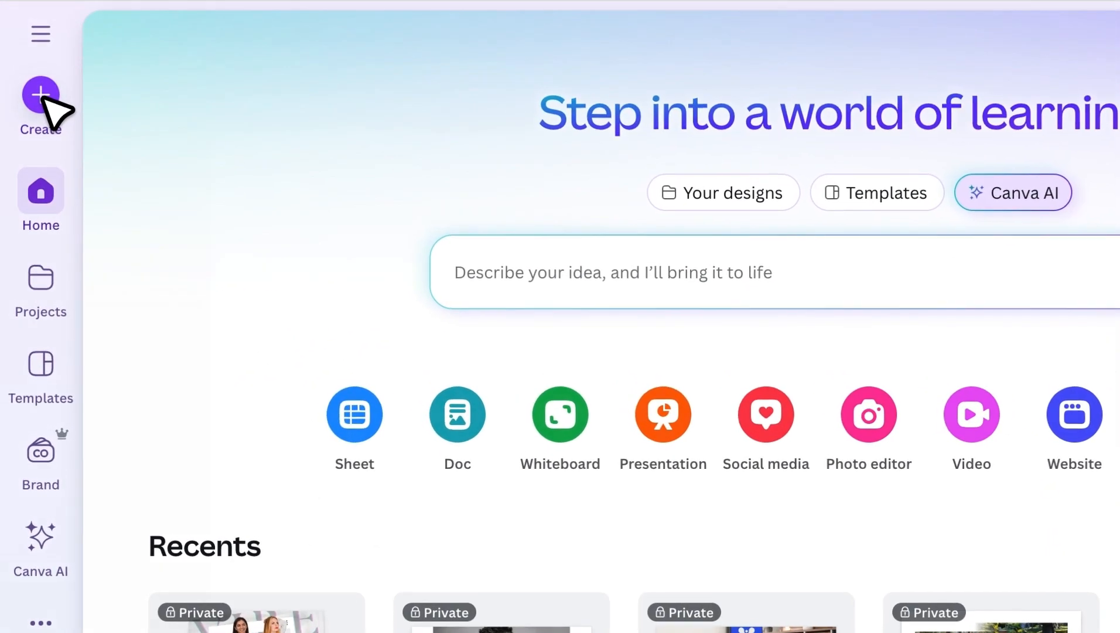
Step: Search the design types for "instagram" and create a blank Instagram Post (Square) design
{"action": "left_click", "coordinate": [27, 63]}
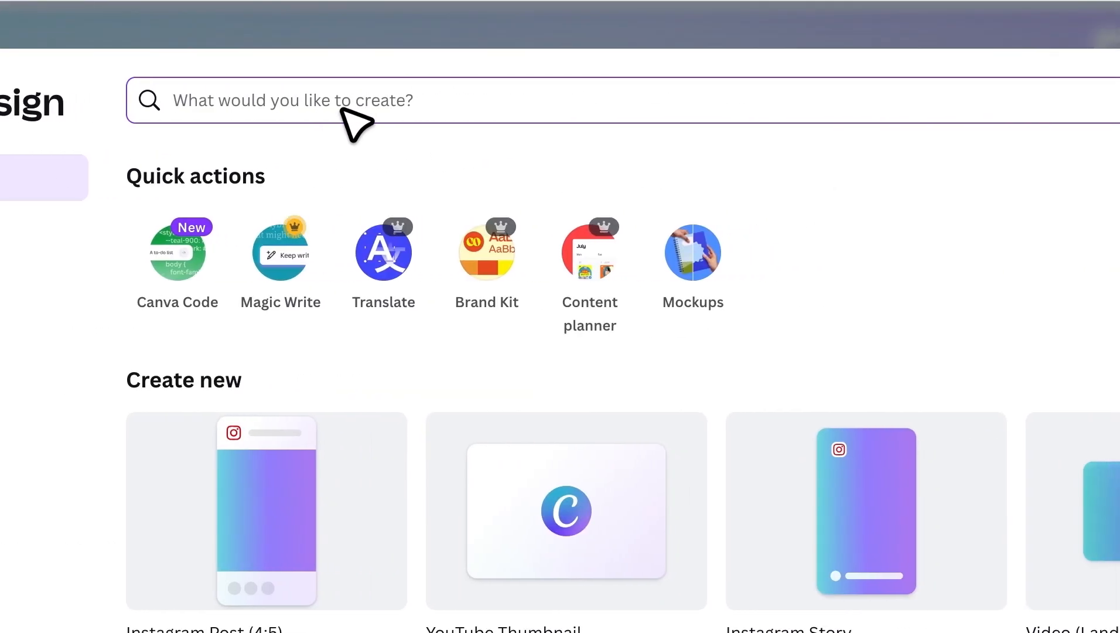
{"action": "type", "text": "instagram"}
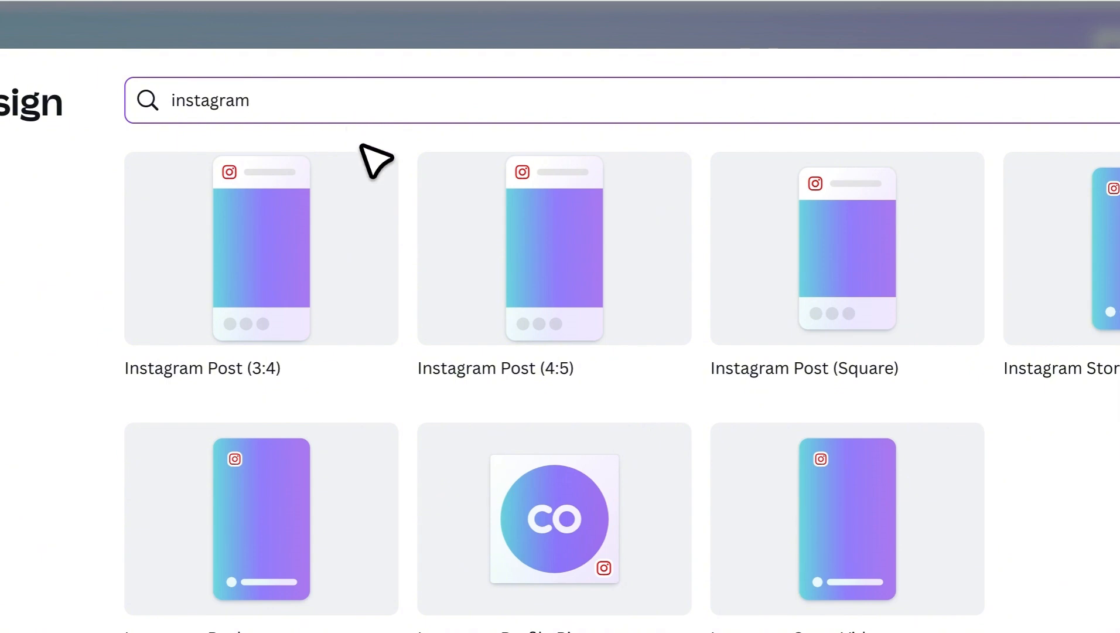
{"action": "left_click", "coordinate": [830, 306]}
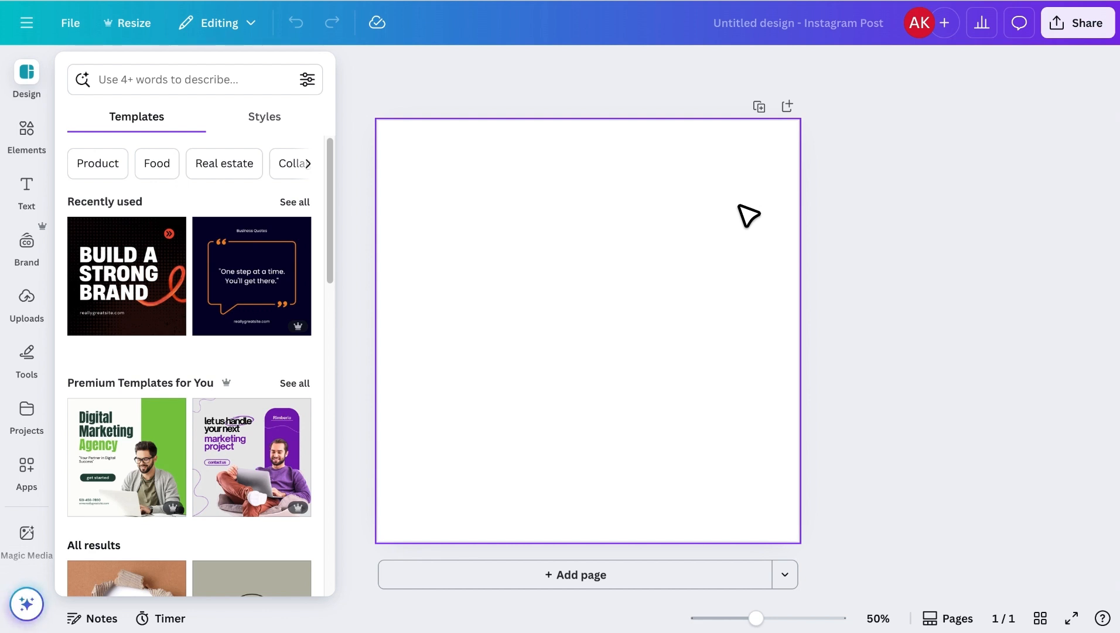
{"action": "left_click", "coordinate": [486, 273]}
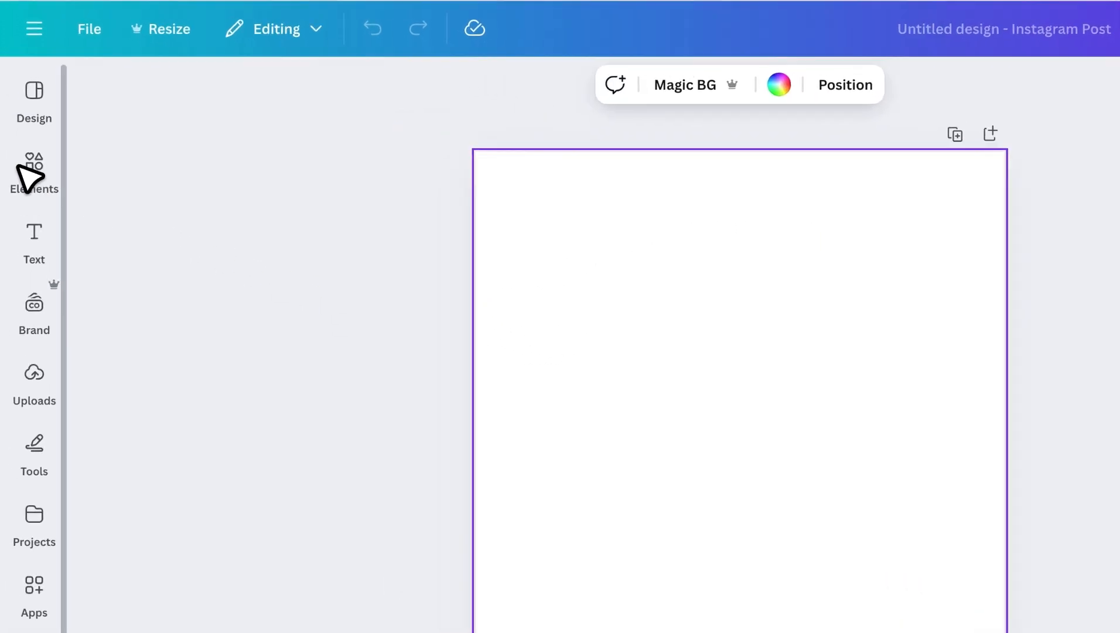
Step: Search the photo elements for "pink background" and set a light pink gradient photo as the full-page background
{"action": "left_click", "coordinate": [26, 132]}
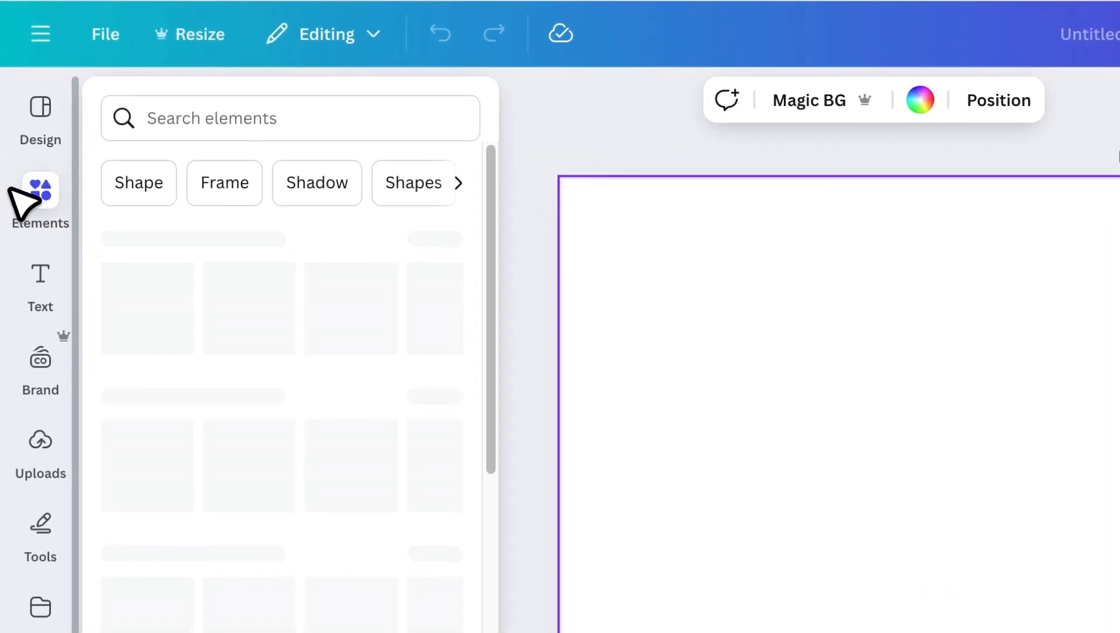
{"action": "left_click", "coordinate": [265, 125]}
{"action": "type", "text": "pink background"}
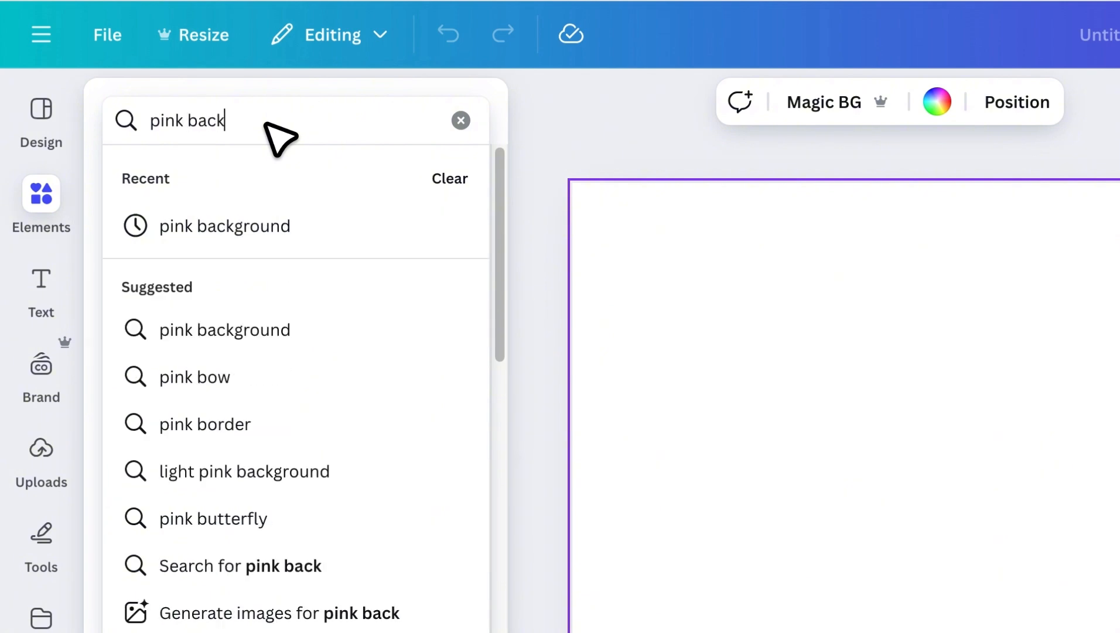
{"action": "key", "text": "Return"}
{"action": "left_click", "coordinate": [224, 174]}
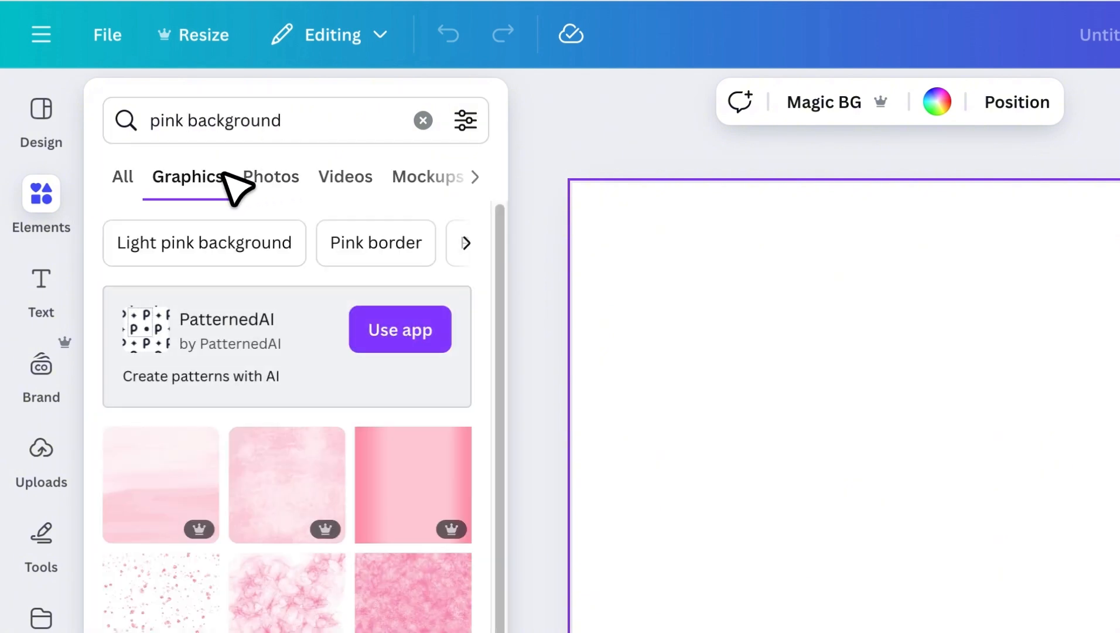
{"action": "left_click", "coordinate": [258, 174]}
{"action": "scroll", "coordinate": [270, 296], "scroll_direction": "down", "scroll_amount": 10}
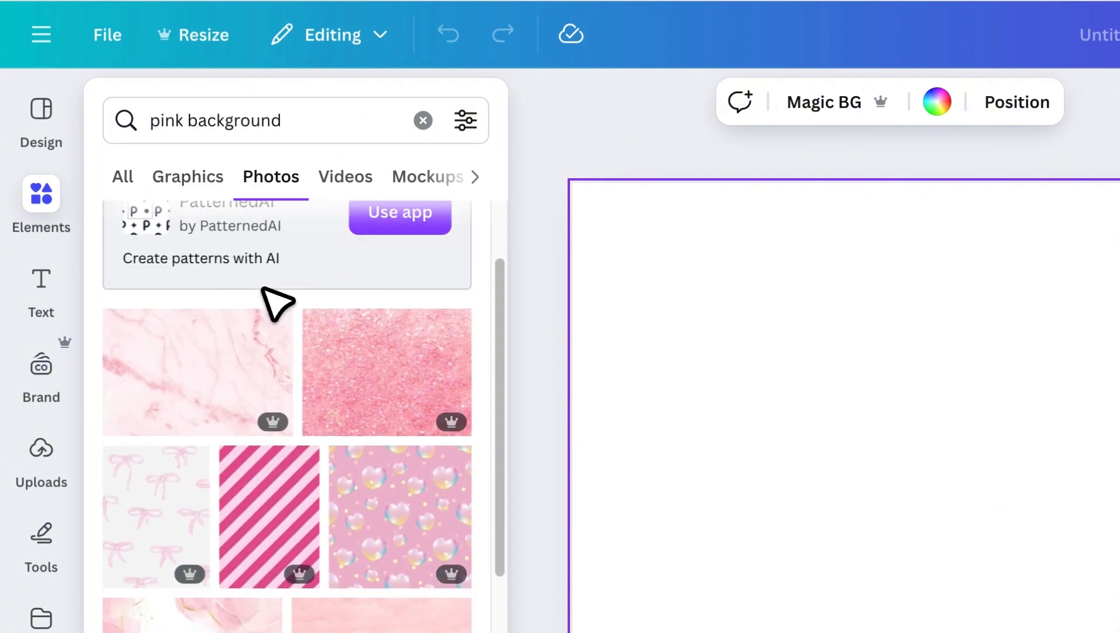
{"action": "scroll", "coordinate": [263, 288], "scroll_direction": "down", "scroll_amount": 3}
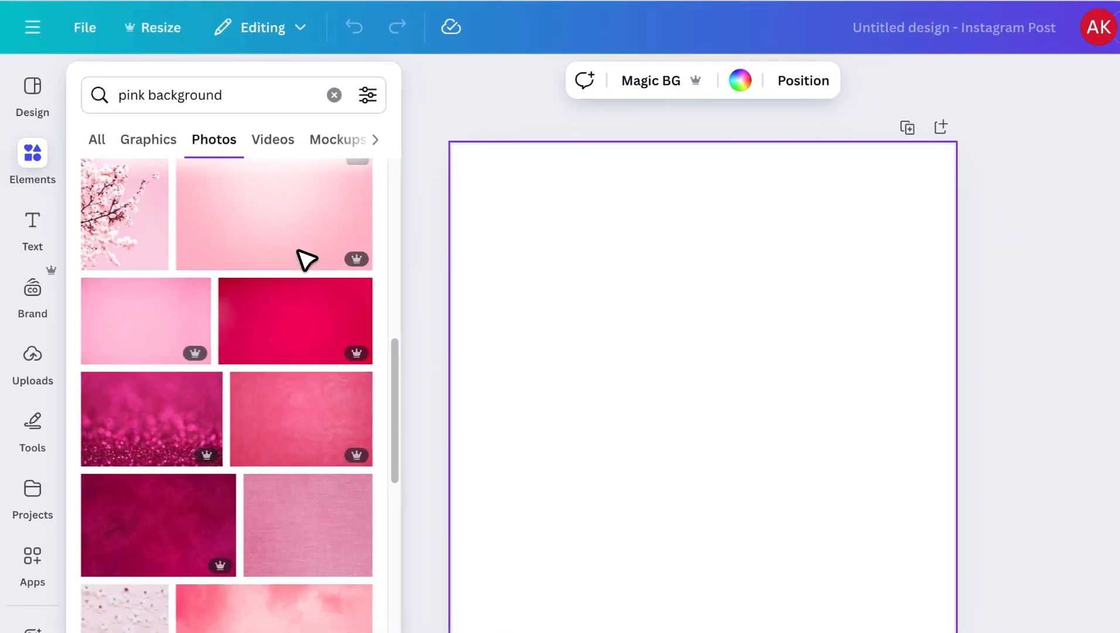
{"action": "left_click_drag", "start_coordinate": [385, 329], "coordinate": [596, 438]}
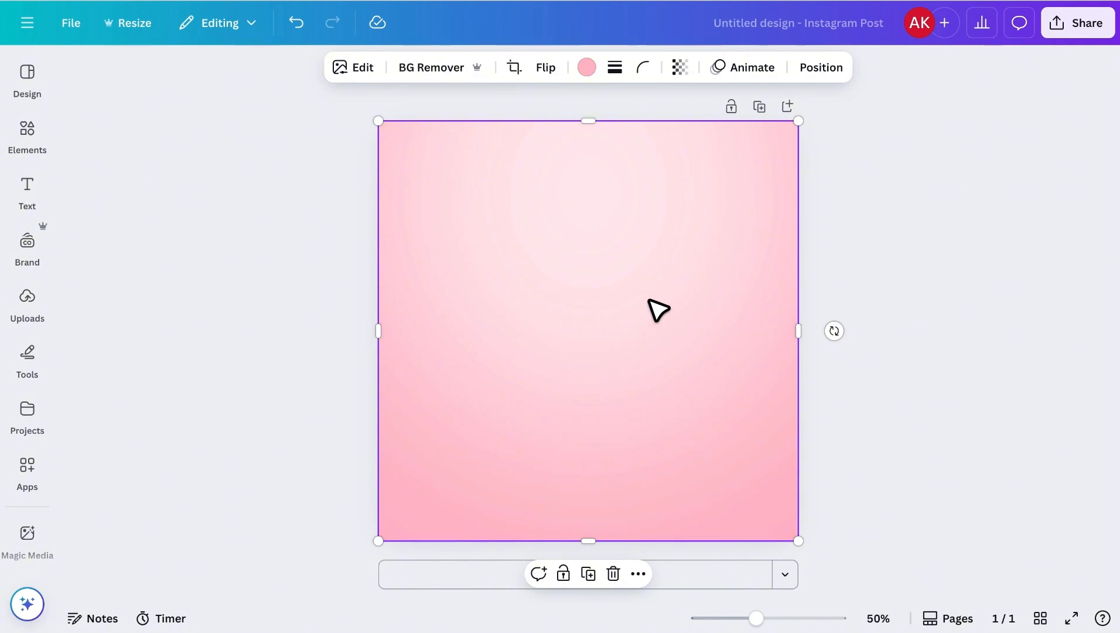
Step: Add the cutout photo of the woman in a navy dress and enlarge it so her feet reach the page's lower edge
{"action": "left_click", "coordinate": [50, 186]}
{"action": "left_click", "coordinate": [36, 140]}
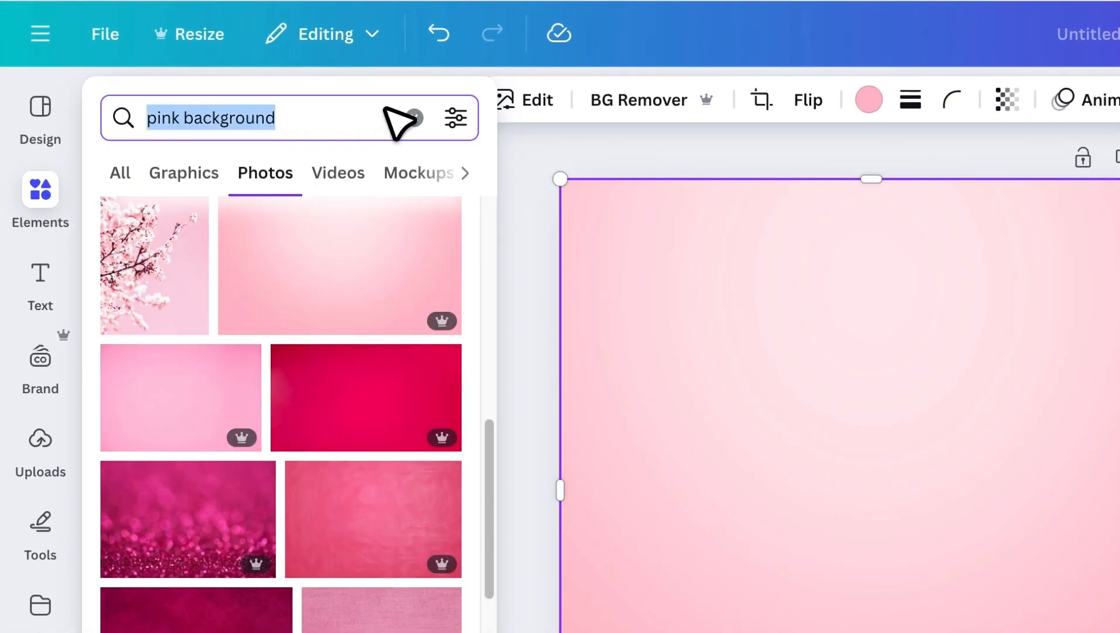
{"action": "left_click", "coordinate": [415, 118]}
{"action": "left_click", "coordinate": [310, 276]}
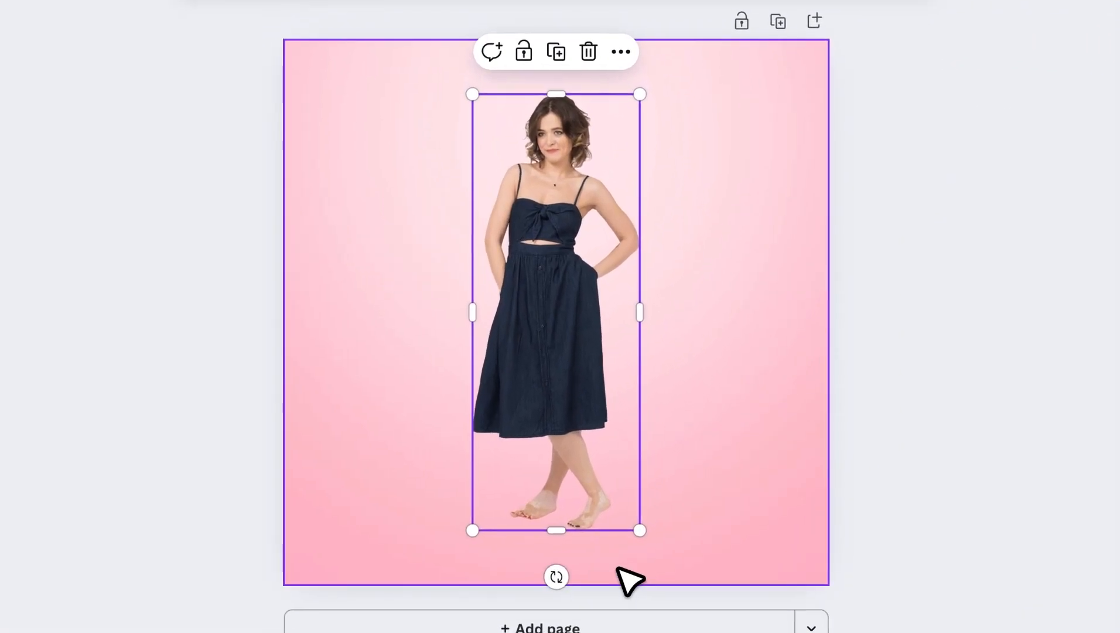
{"action": "left_click_drag", "start_coordinate": [648, 508], "coordinate": [676, 554]}
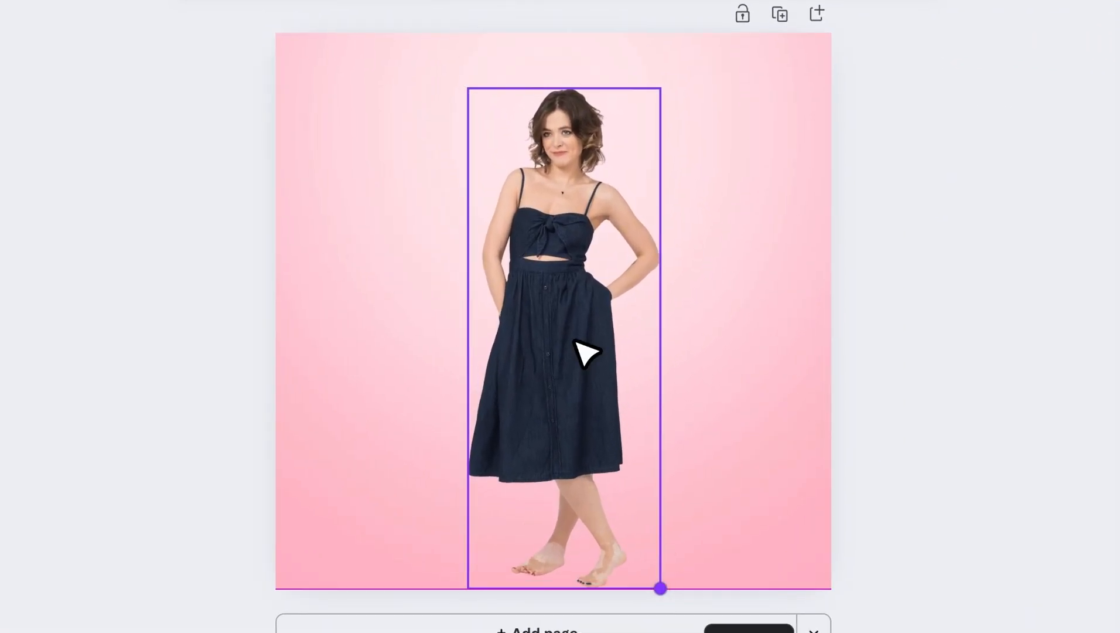
{"action": "left_click", "coordinate": [409, 113]}
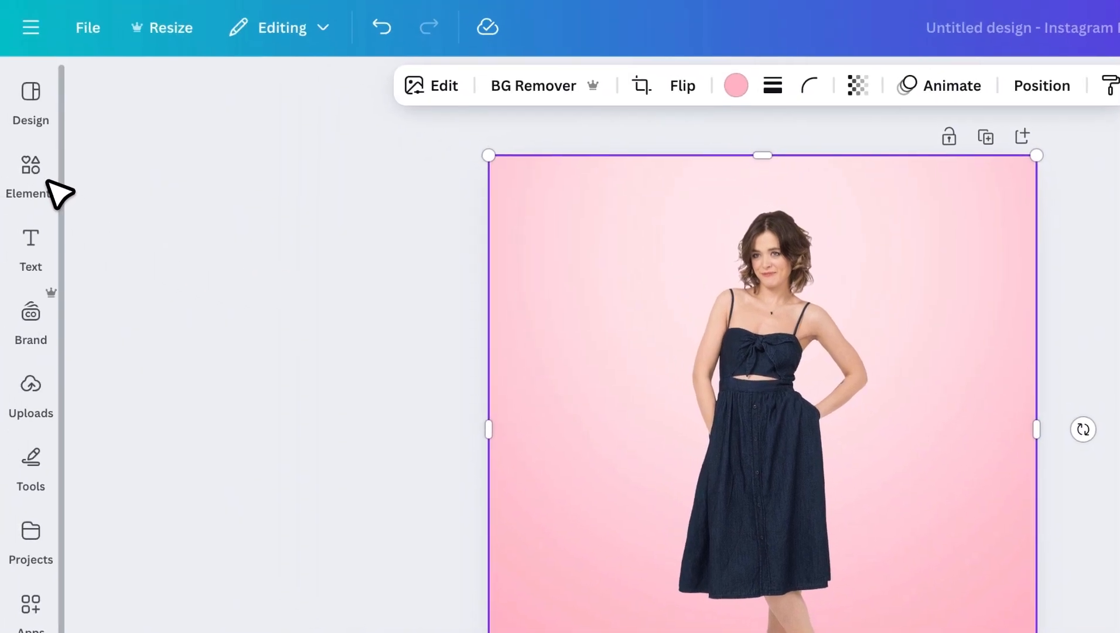
Step: Search the graphics for "instagram mockup" and add the white post frame with the red heart and carousel dots
{"action": "left_click", "coordinate": [36, 173]}
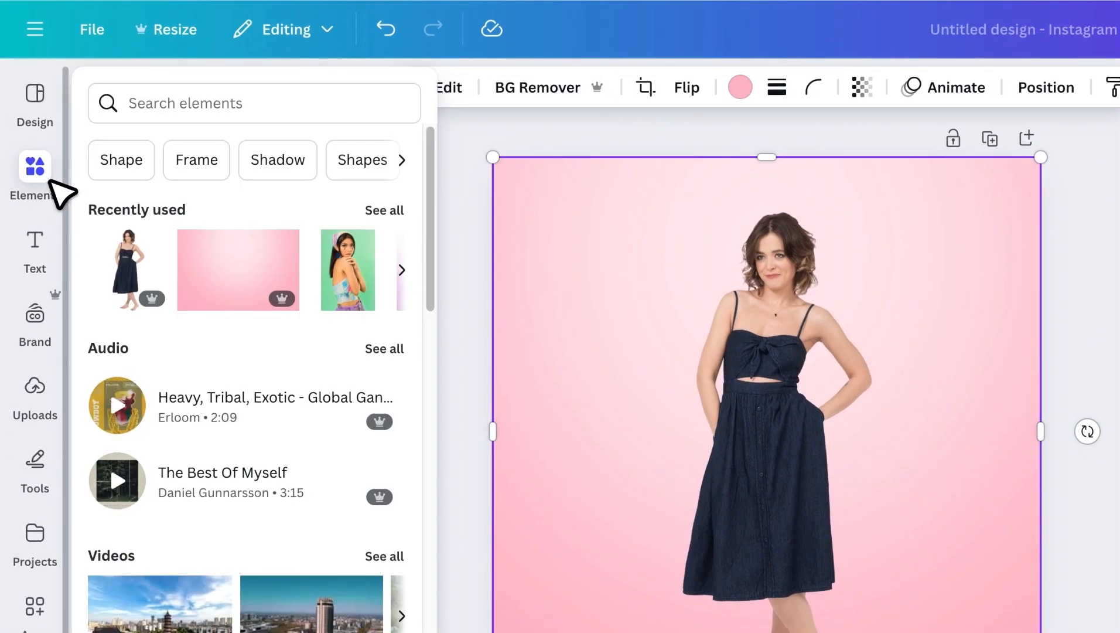
{"action": "left_click", "coordinate": [199, 117]}
{"action": "type", "text": "instagram mockup"}
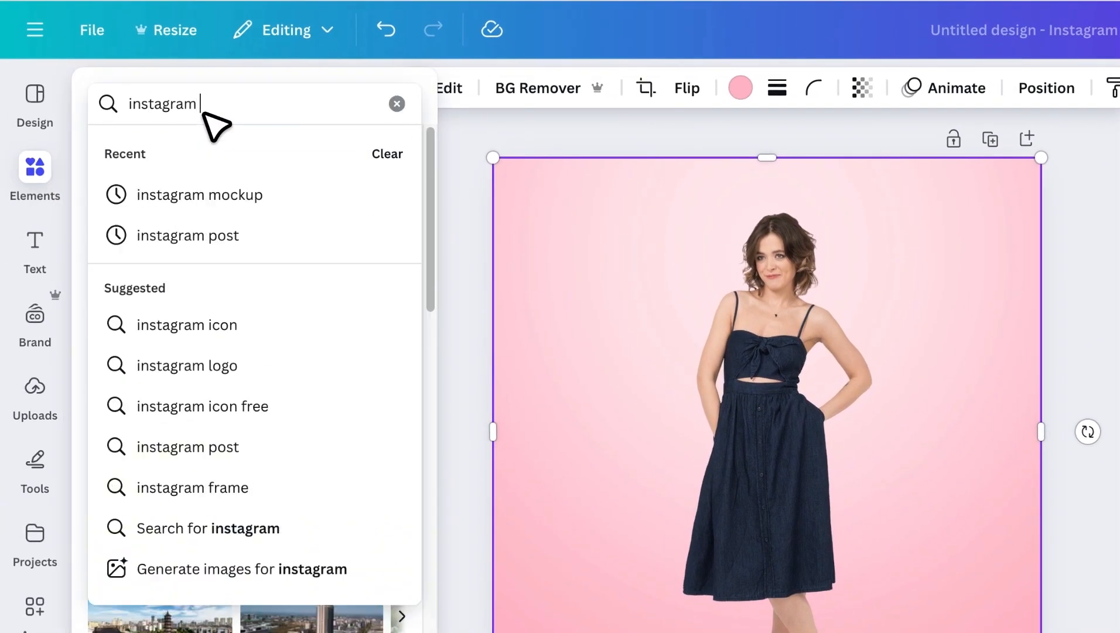
{"action": "key", "text": "Return"}
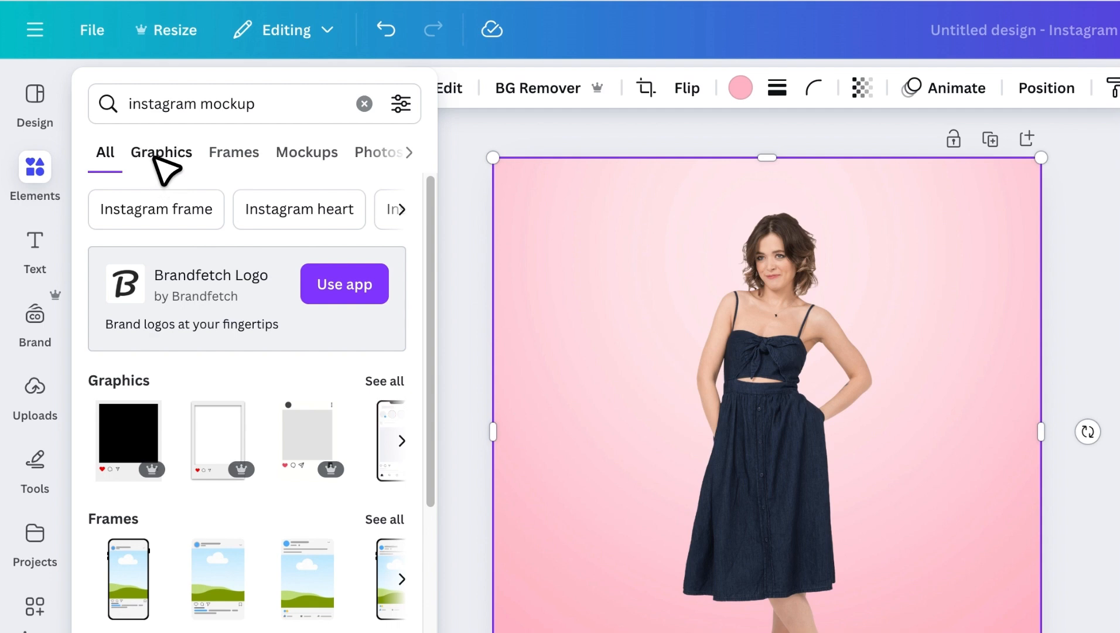
{"action": "left_click", "coordinate": [157, 154]}
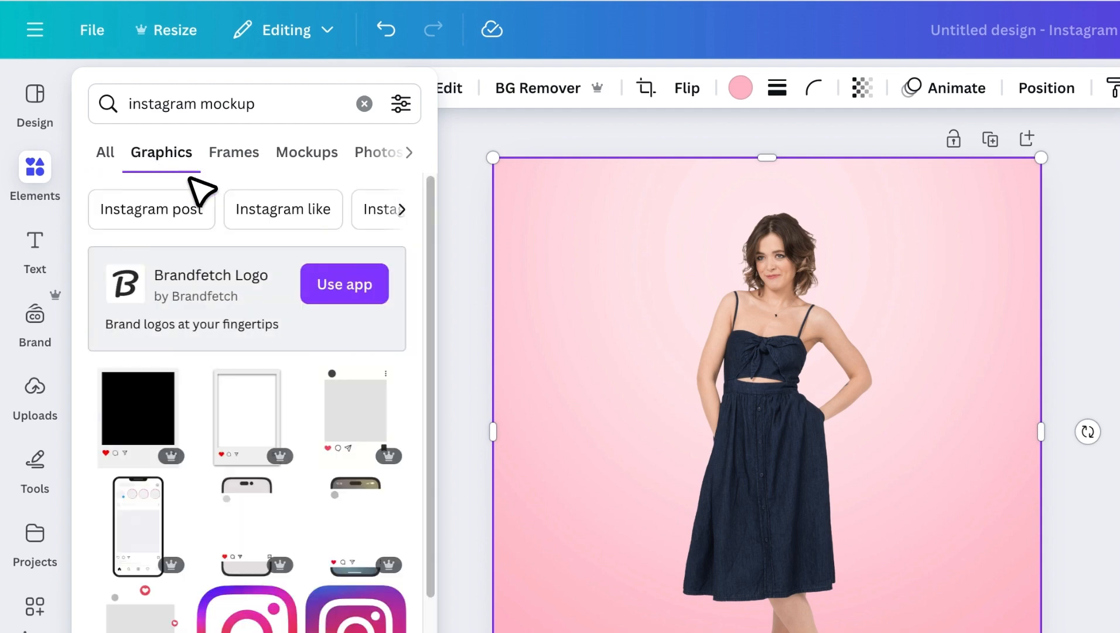
{"action": "scroll", "coordinate": [240, 267], "scroll_direction": "down", "scroll_amount": 12}
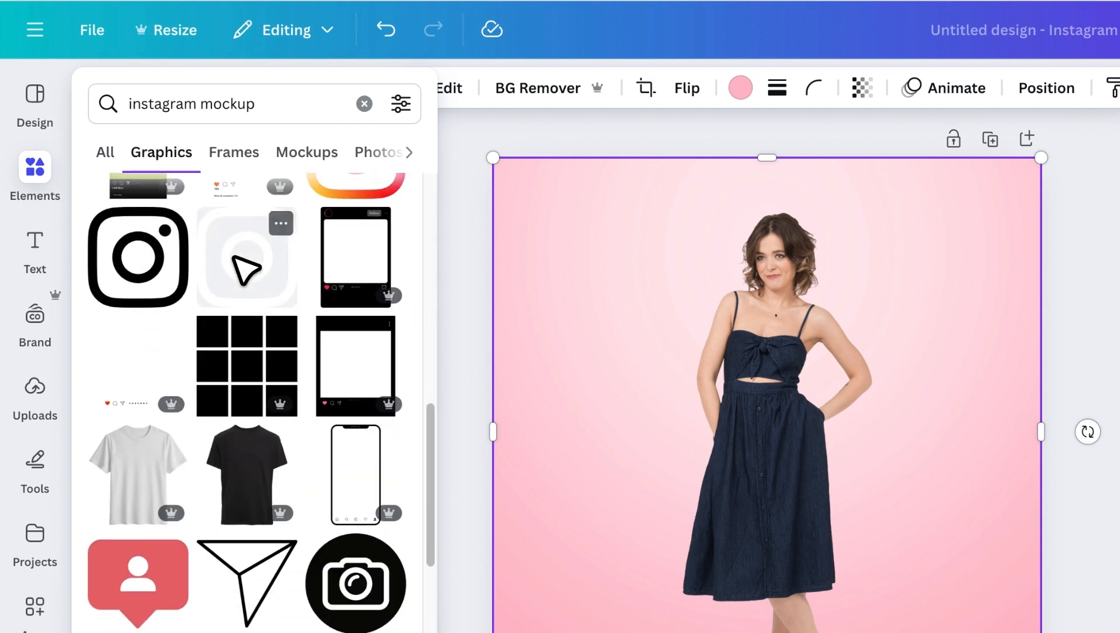
{"action": "scroll", "coordinate": [245, 269], "scroll_direction": "down", "scroll_amount": 3}
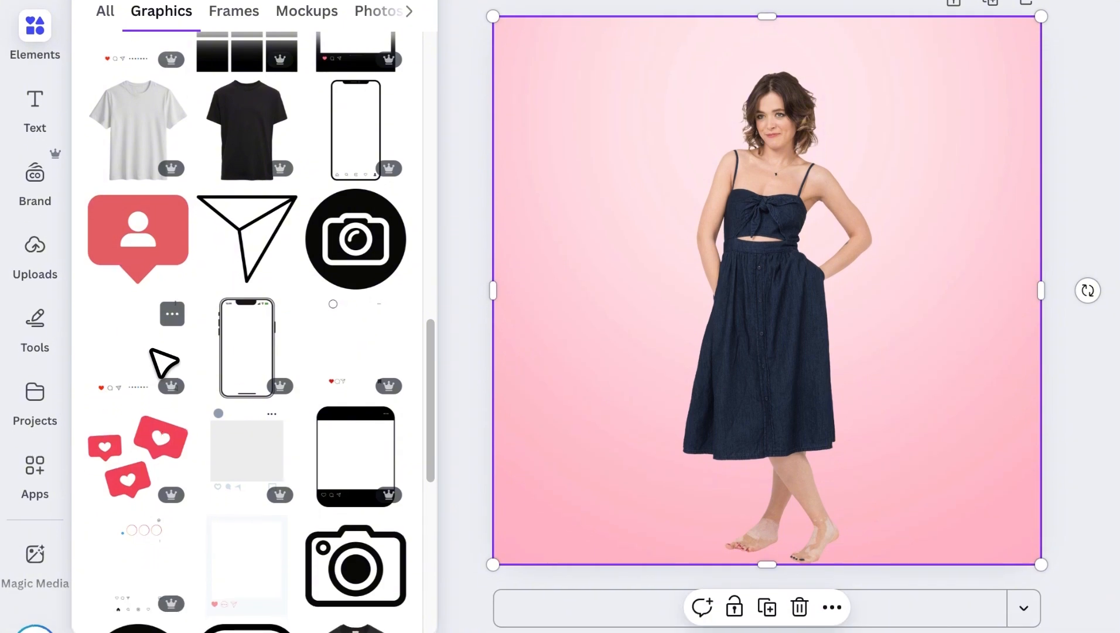
{"action": "left_click", "coordinate": [159, 499]}
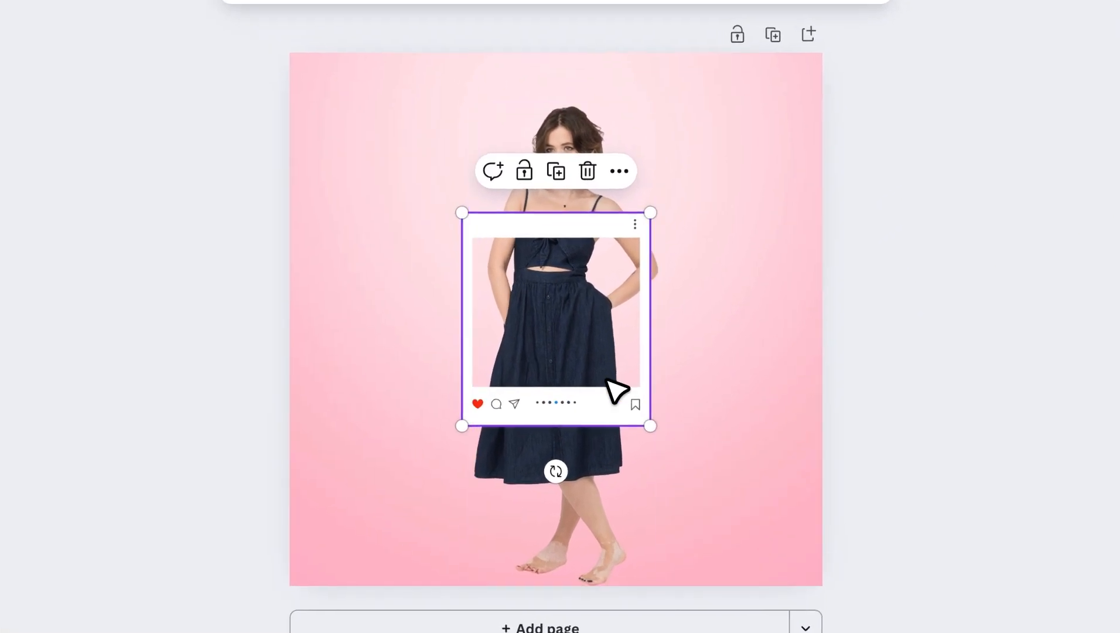
Step: Enlarge the white post frame over the woman and tilt it slightly counter-clockwise, leaving her feet below it
{"action": "left_click_drag", "start_coordinate": [625, 376], "coordinate": [593, 254]}
{"action": "left_click_drag", "start_coordinate": [630, 293], "coordinate": [771, 491]}
{"action": "left_click_drag", "start_coordinate": [680, 350], "coordinate": [622, 355]}
{"action": "key", "text": "super+z"}
{"action": "left_click_drag", "start_coordinate": [555, 510], "coordinate": [576, 522]}
{"action": "left_click_drag", "start_coordinate": [661, 418], "coordinate": [645, 420]}
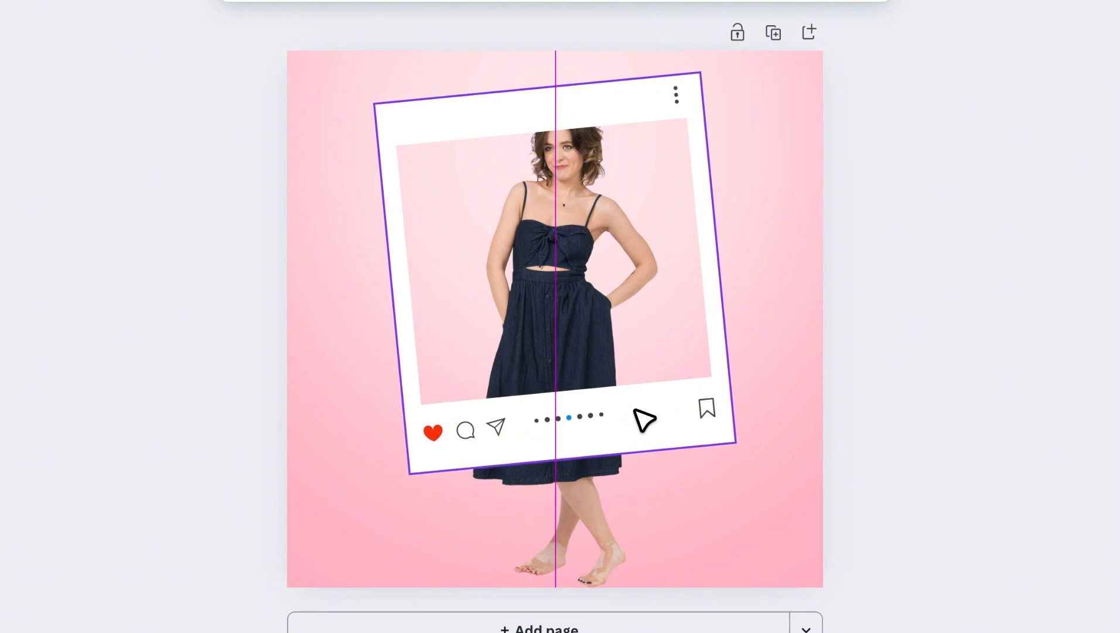
{"action": "key", "text": "super+z"}
{"action": "left_click_drag", "start_coordinate": [654, 283], "coordinate": [666, 294]}
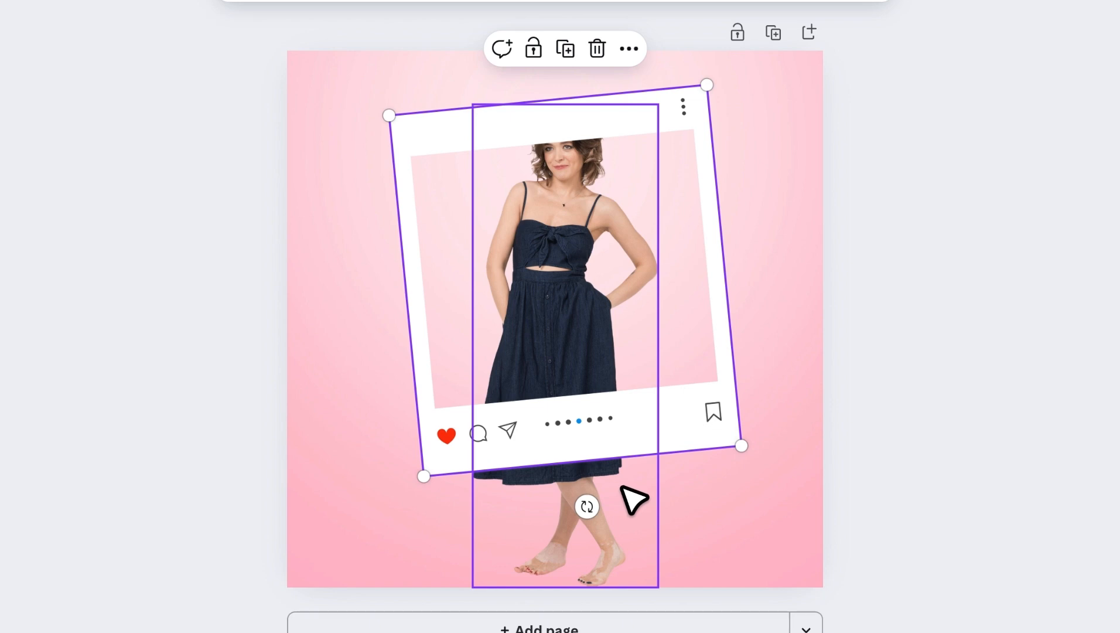
Step: Add a rectangle, reduce it to about half its height, and fill it with white
{"action": "key", "text": "r"}
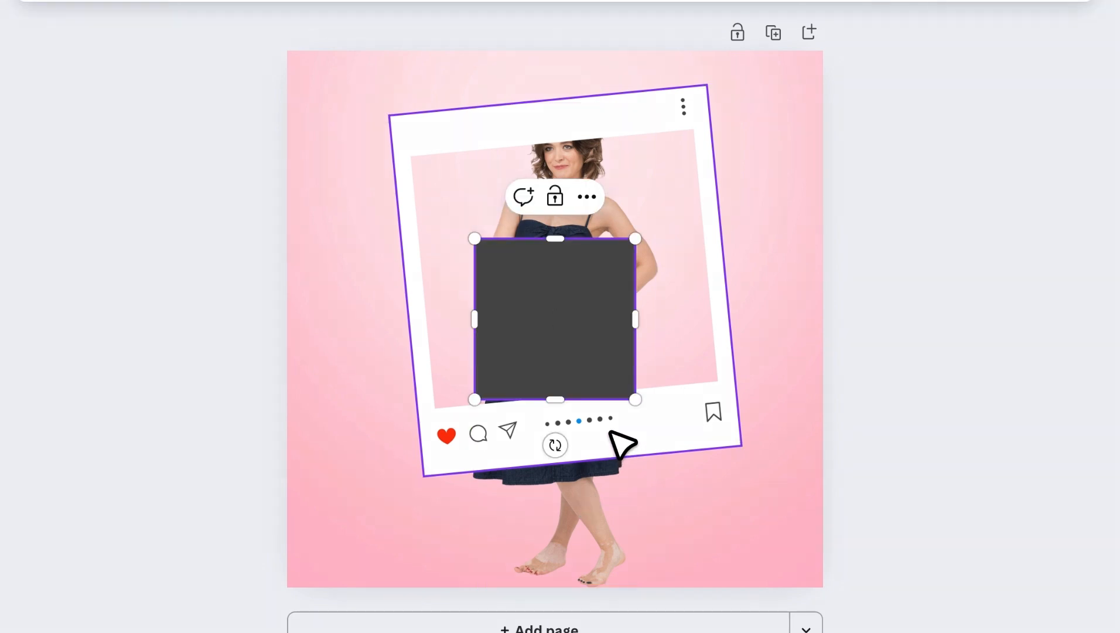
{"action": "left_click_drag", "start_coordinate": [555, 399], "coordinate": [562, 320]}
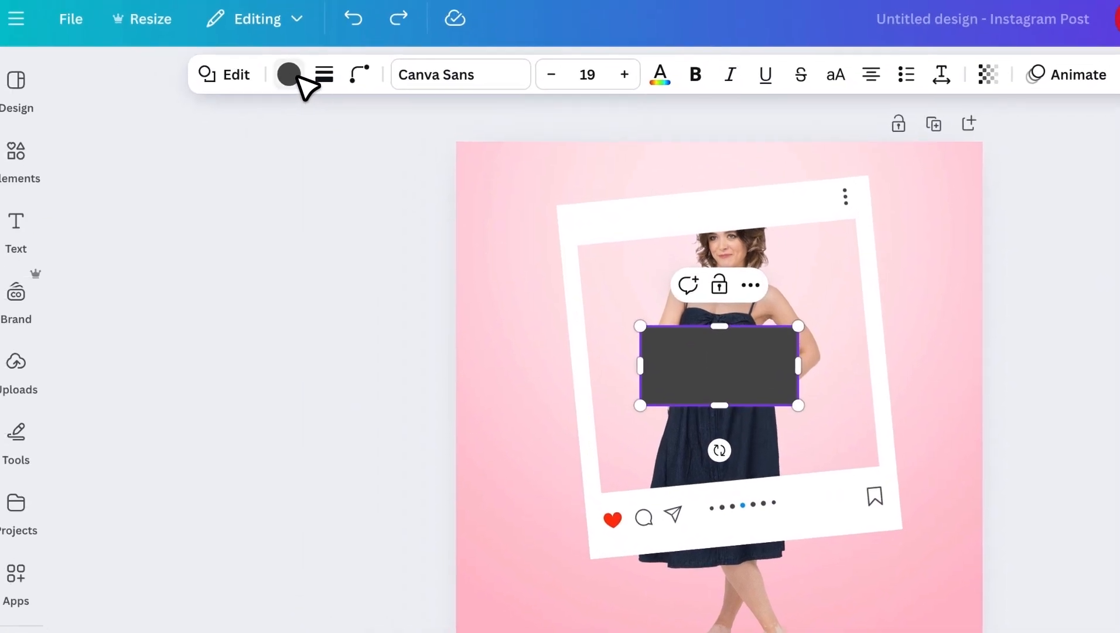
{"action": "left_click", "coordinate": [306, 83]}
{"action": "left_click", "coordinate": [325, 282]}
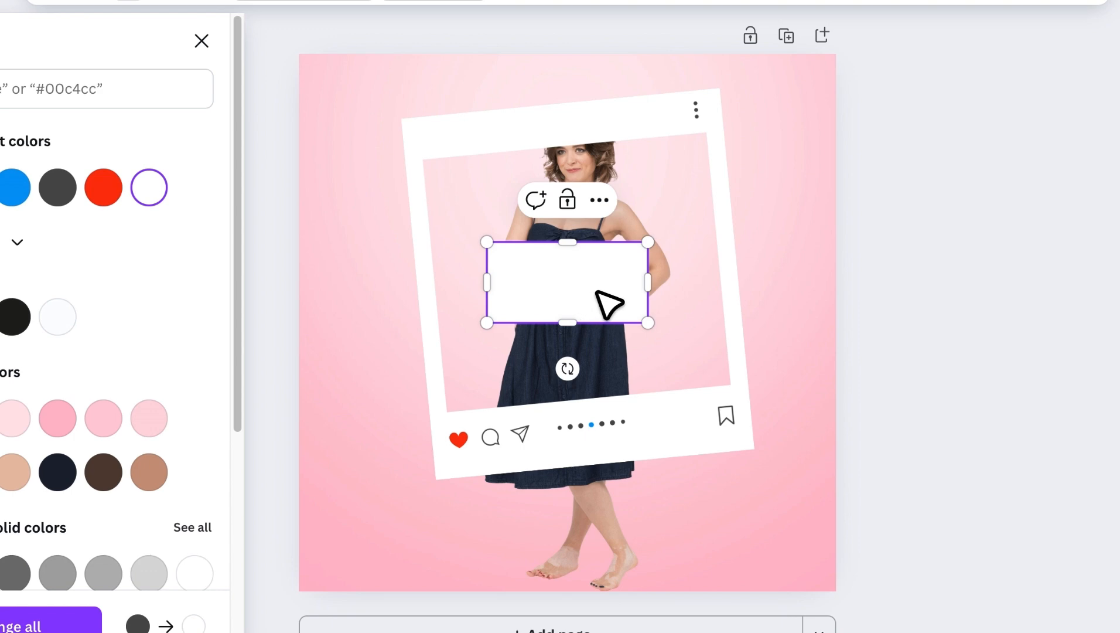
Step: Move the white rectangle just below the post frame, tilt it to match, and widen it to the frame's width
{"action": "left_click_drag", "start_coordinate": [649, 301], "coordinate": [593, 539]}
{"action": "left_click_drag", "start_coordinate": [514, 606], "coordinate": [515, 613]}
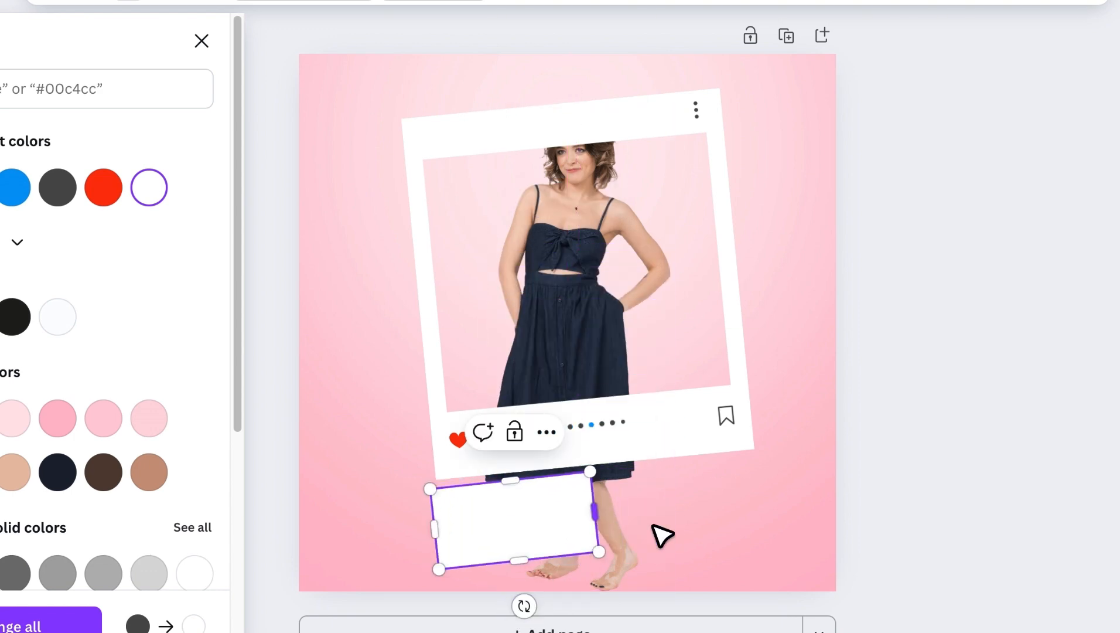
{"action": "left_click_drag", "start_coordinate": [594, 511], "coordinate": [772, 526]}
{"action": "left_click_drag", "start_coordinate": [605, 600], "coordinate": [609, 608]}
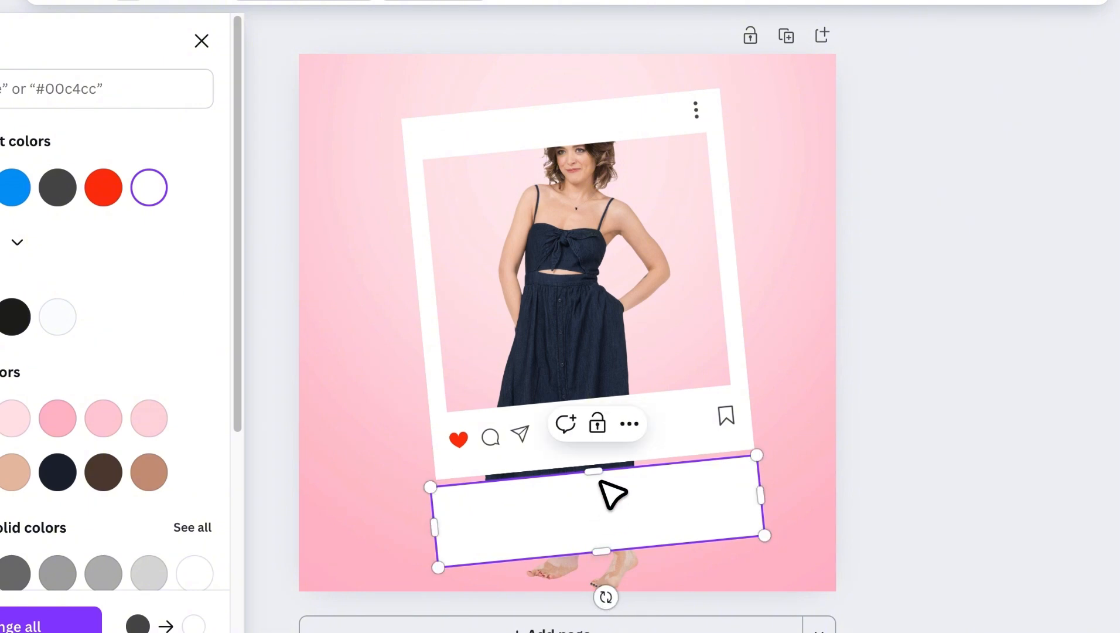
Step: Adjust the rectangle's edges to meet the post frame without a gap and trim its height to a narrow caption strip
{"action": "left_click_drag", "start_coordinate": [593, 471], "coordinate": [593, 464]}
{"action": "left_click_drag", "start_coordinate": [434, 525], "coordinate": [440, 525]}
{"action": "left_click_drag", "start_coordinate": [761, 492], "coordinate": [758, 491]}
{"action": "left_click_drag", "start_coordinate": [601, 550], "coordinate": [624, 504]}
{"action": "left_click", "coordinate": [762, 527]}
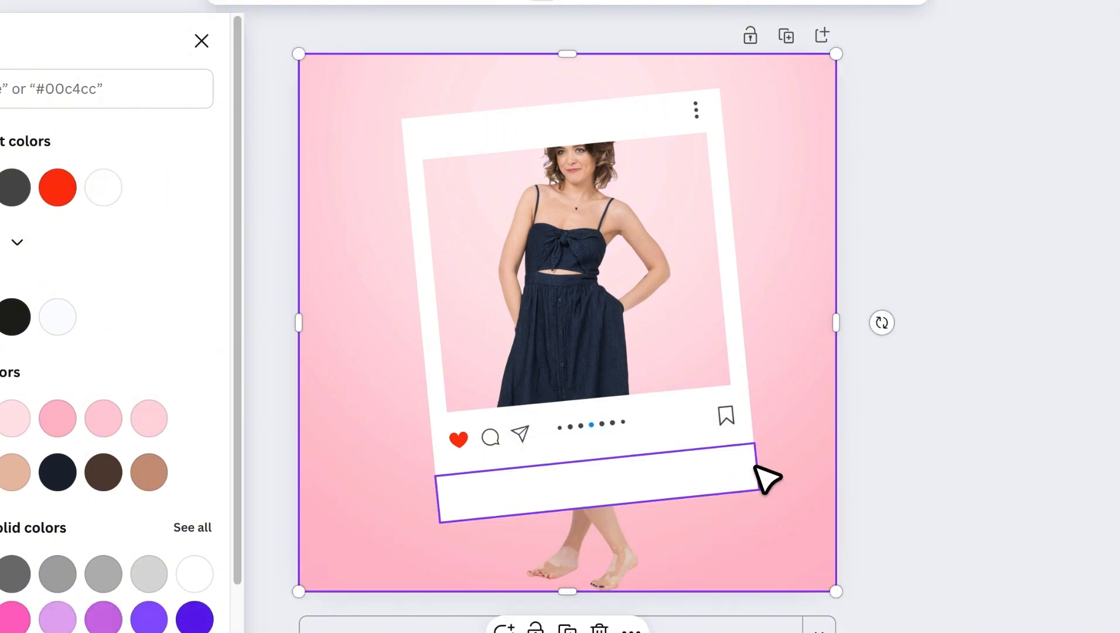
{"action": "left_click", "coordinate": [753, 472]}
{"action": "left_click", "coordinate": [742, 511]}
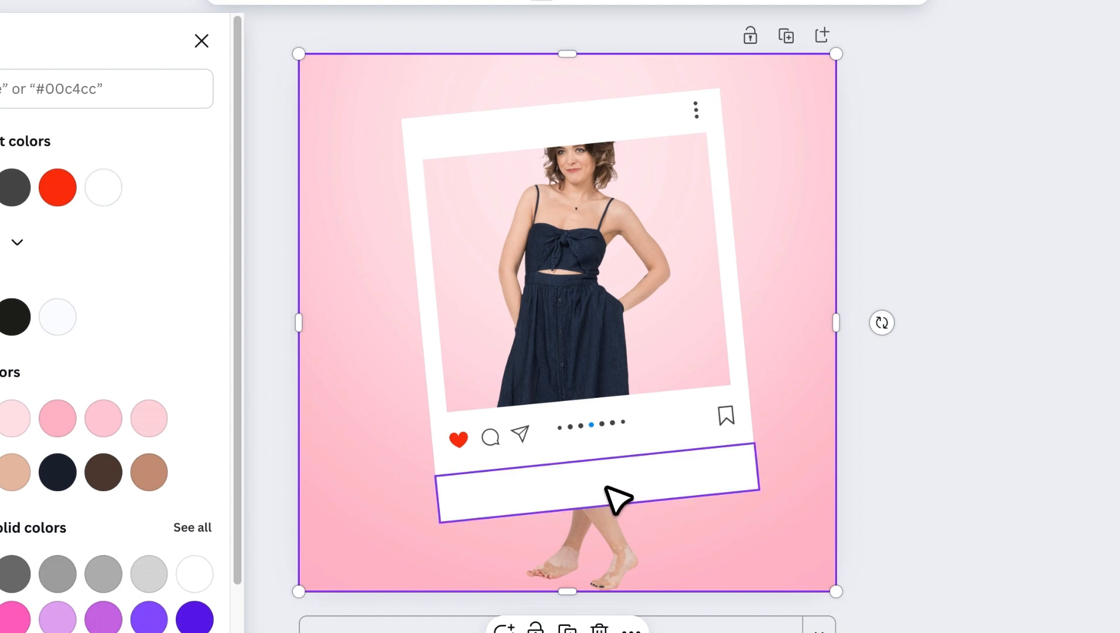
Step: Add a text box on the white caption strip and set its text colour to #201f1b
{"action": "key", "text": "t"}
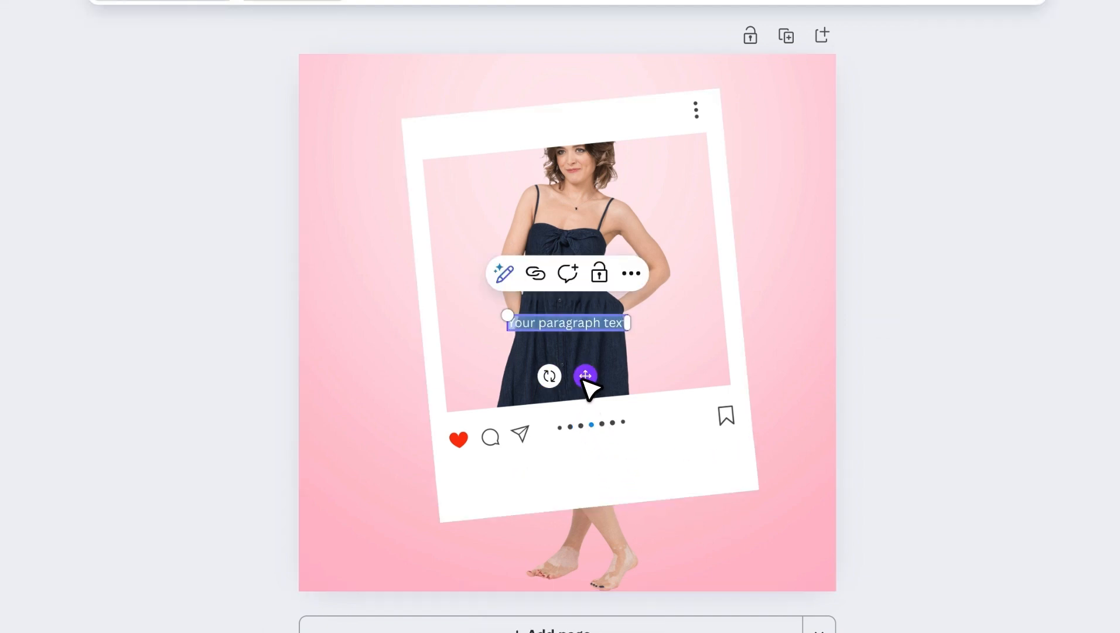
{"action": "left_click_drag", "start_coordinate": [584, 380], "coordinate": [594, 524]}
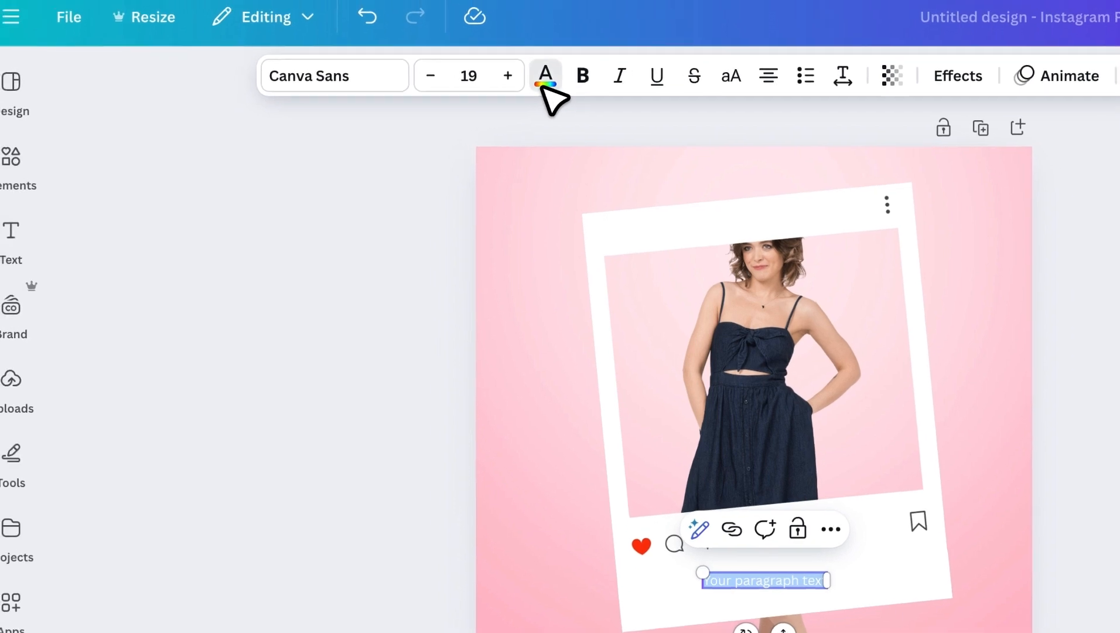
{"action": "left_click", "coordinate": [543, 79]}
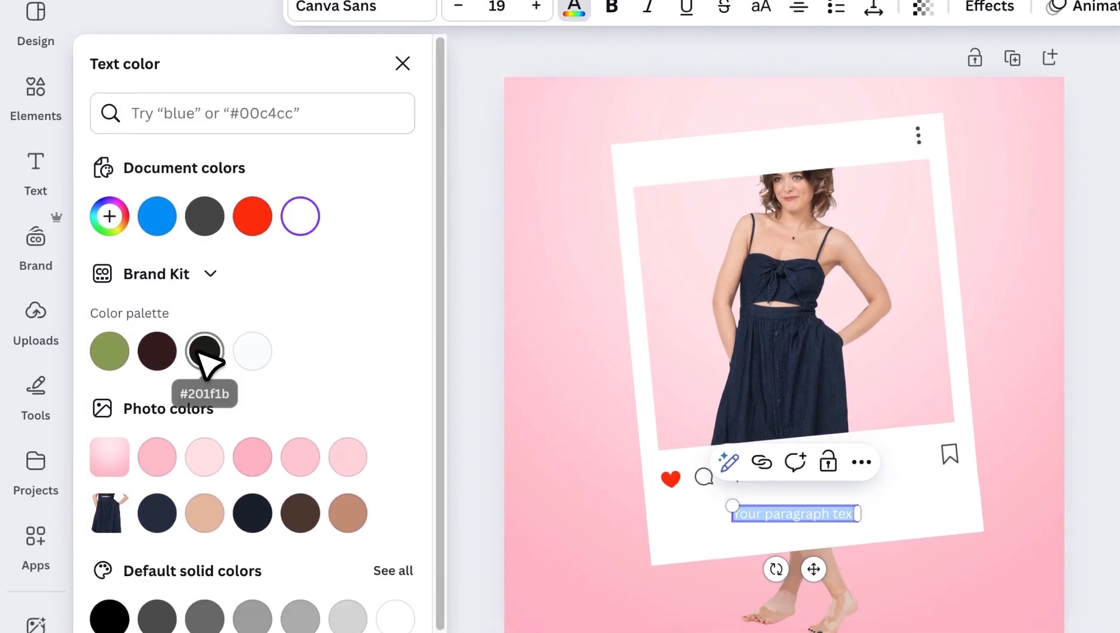
{"action": "left_click", "coordinate": [205, 434]}
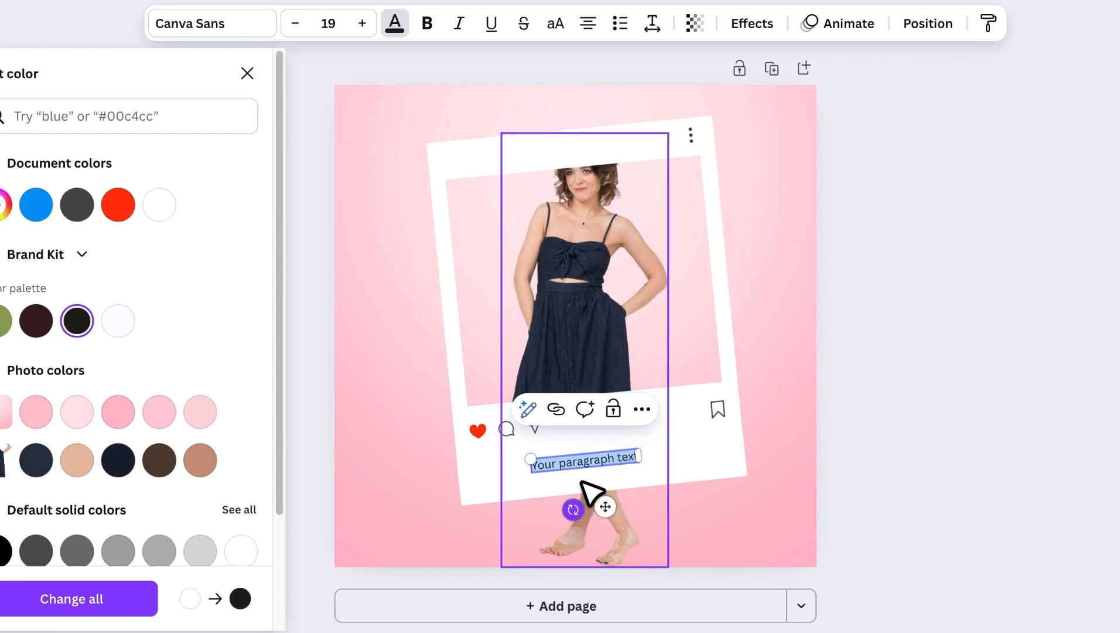
Step: Enter the caption "Be your own kind of beautiful. Your vibe attracts your tribe. Beauty is power; a smile is its sword." left-aligned on two lines across the strip
{"action": "type", "text": "Be your own kind of beautiful. Your vibe attracts your tribe. Beauty is power; a smile is its sword."}
{"action": "left_click_drag", "start_coordinate": [641, 487], "coordinate": [728, 466]}
{"action": "left_click_drag", "start_coordinate": [533, 483], "coordinate": [475, 487]}
{"action": "left_click_drag", "start_coordinate": [730, 485], "coordinate": [707, 479]}
{"action": "left_click_drag", "start_coordinate": [707, 463], "coordinate": [732, 461]}
{"action": "left_click_drag", "start_coordinate": [627, 517], "coordinate": [590, 516]}
Step: Trim the white caption strip's height slightly so it ends just below the two-line caption
{"action": "left_click", "coordinate": [608, 452]}
{"action": "left_click_drag", "start_coordinate": [607, 452], "coordinate": [608, 447]}
{"action": "left_click", "coordinate": [617, 477]}
{"action": "left_click_drag", "start_coordinate": [613, 488], "coordinate": [623, 492]}
{"action": "left_click", "coordinate": [741, 503]}
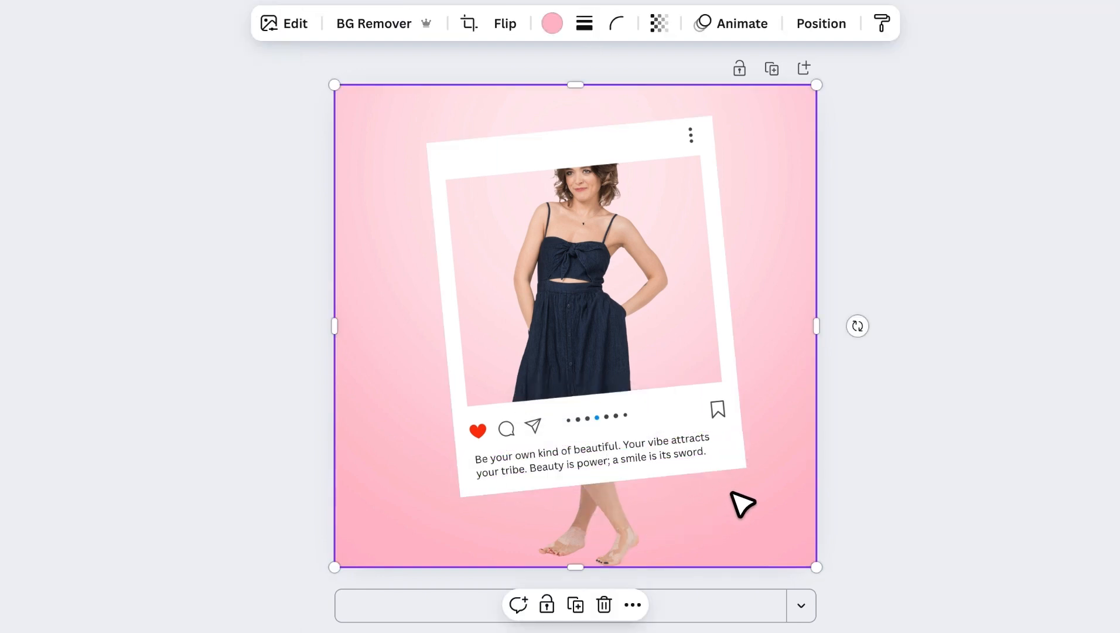
Step: Group the white strip, the caption text and the post frame together
{"action": "left_click", "coordinate": [472, 483]}
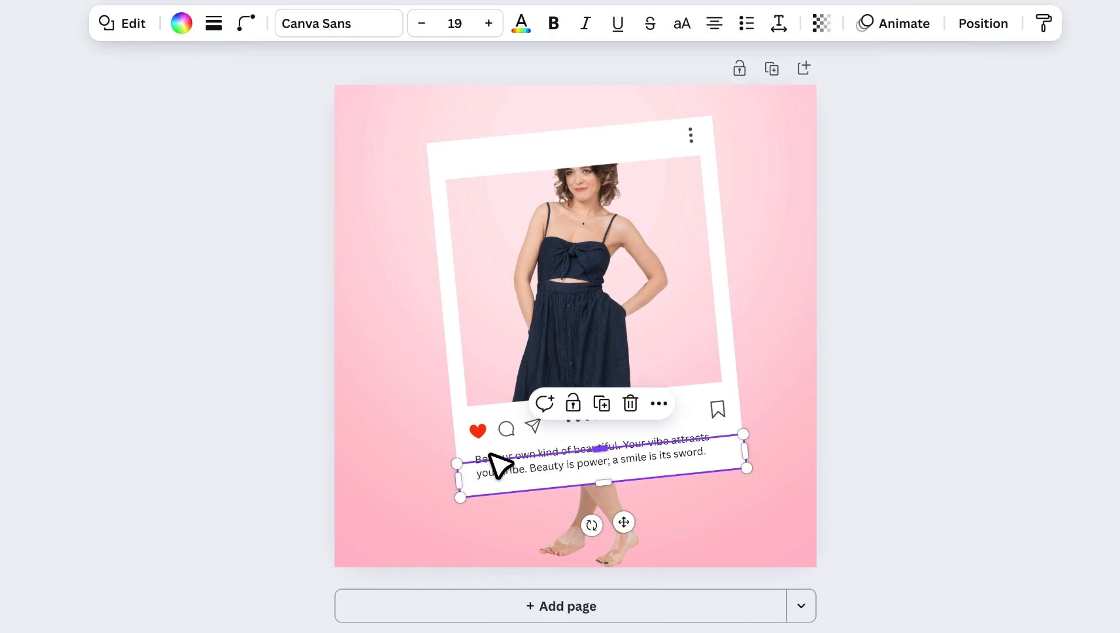
{"action": "left_click", "coordinate": [502, 439], "text": "shift"}
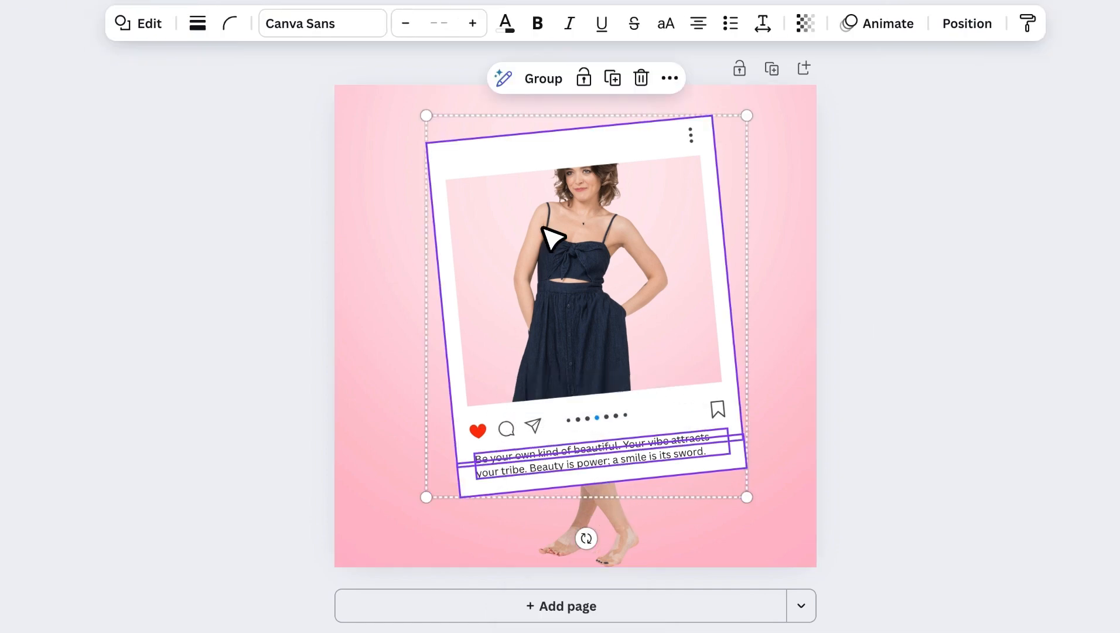
{"action": "left_click", "coordinate": [559, 79]}
{"action": "left_click", "coordinate": [887, 366]}
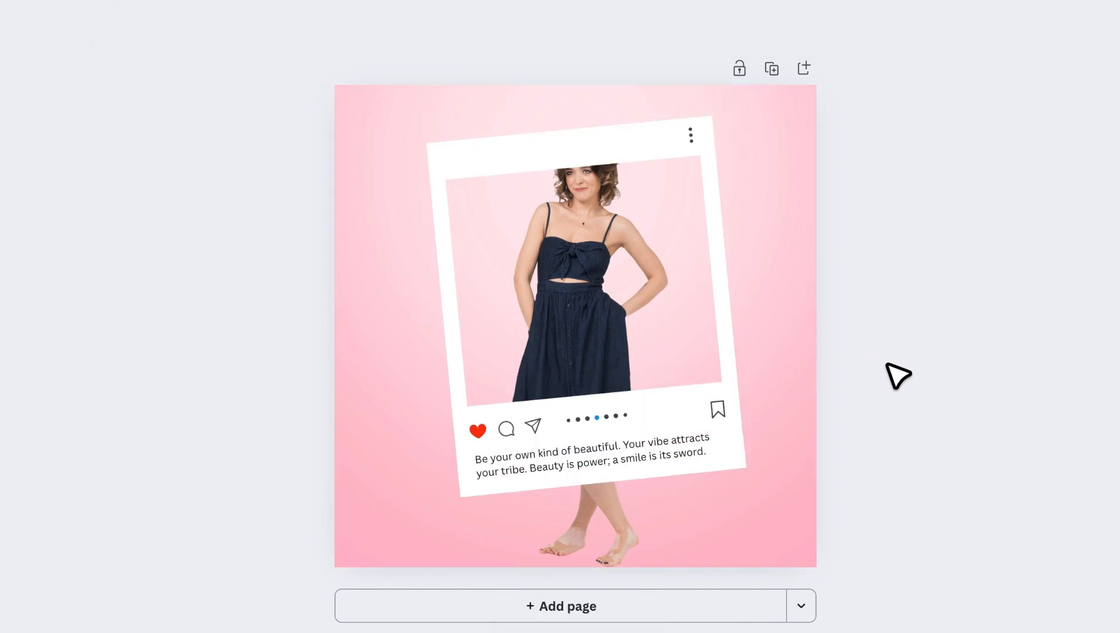
Step: Enlarge the woman's photo until her head rises above the frame and she nearly fills the page height
{"action": "left_click", "coordinate": [624, 559]}
{"action": "mouse_move", "coordinate": [668, 566]}
{"action": "left_mouse_down"}
{"action": "mouse_move", "coordinate": [688, 620]}
{"action": "mouse_move", "coordinate": [674, 533]}
{"action": "mouse_move", "coordinate": [715, 572]}
{"action": "mouse_move", "coordinate": [683, 557]}
{"action": "mouse_move", "coordinate": [655, 572]}
{"action": "mouse_move", "coordinate": [683, 554]}
{"action": "left_mouse_up"}
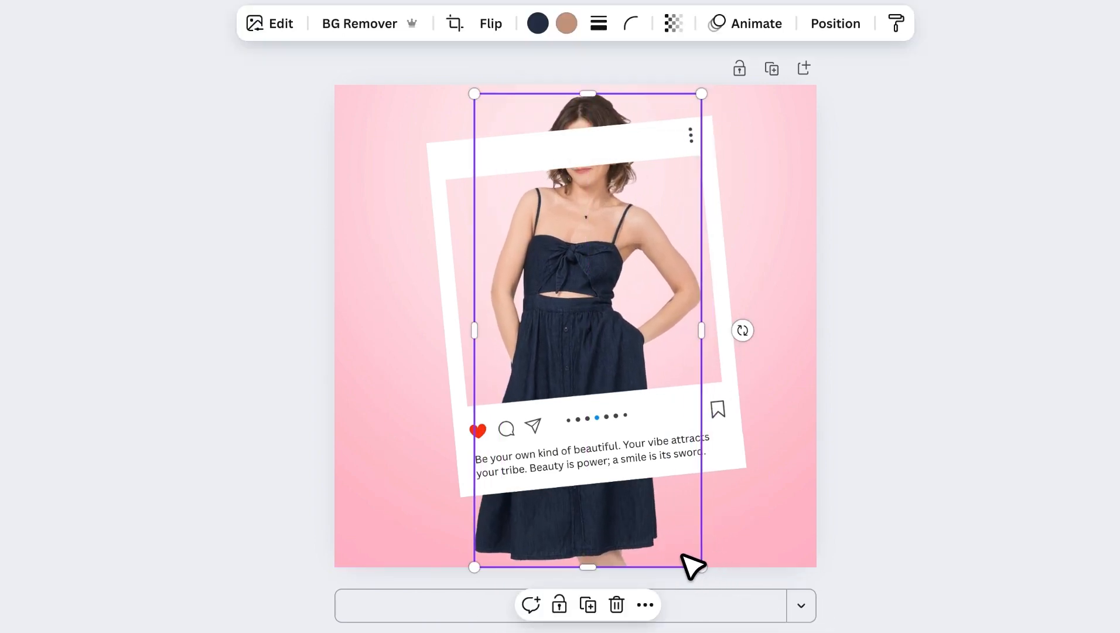
Step: Duplicate the woman, place the copy exactly over the original, and crop away the copy's lower part below the waist
{"action": "right_click", "coordinate": [638, 517]}
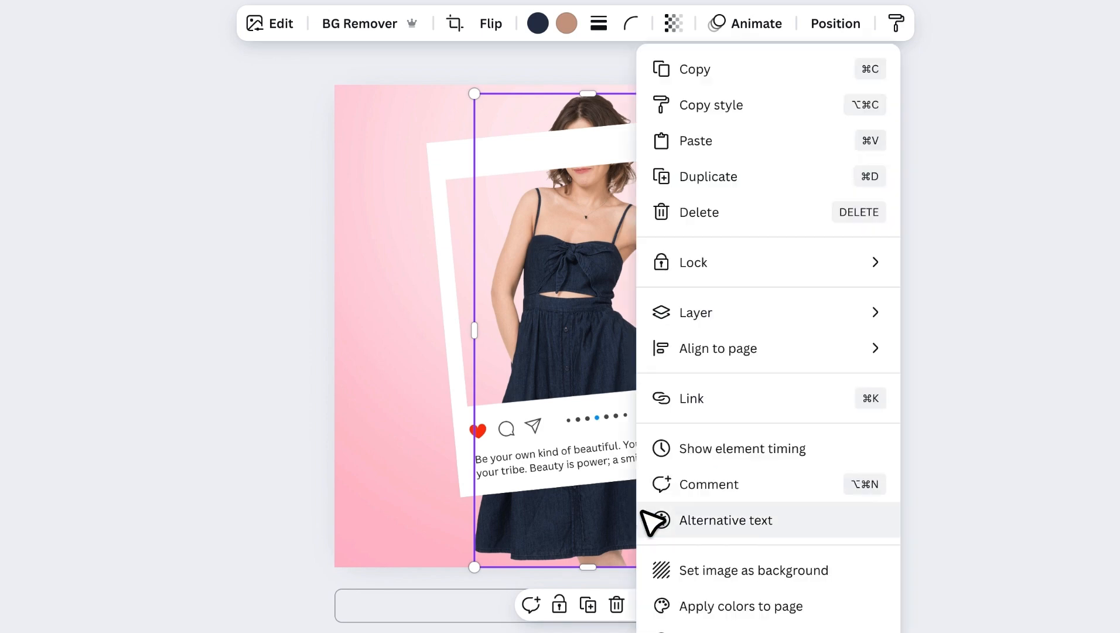
{"action": "left_click", "coordinate": [730, 175]}
{"action": "left_click_drag", "start_coordinate": [613, 351], "coordinate": [607, 348]}
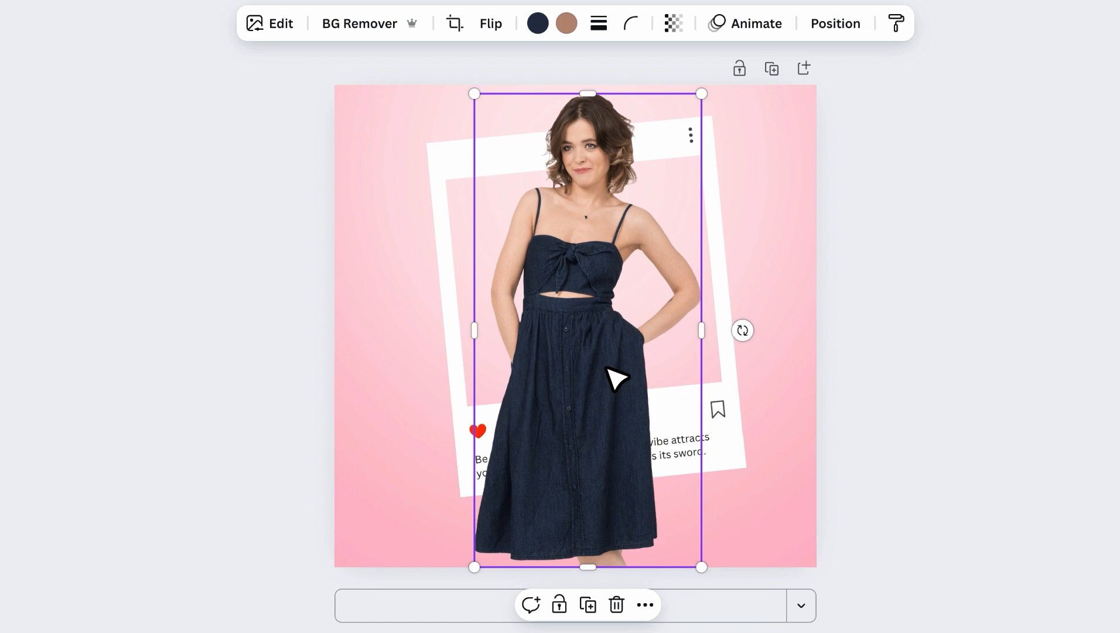
{"action": "left_click_drag", "start_coordinate": [596, 568], "coordinate": [614, 342]}
{"action": "left_click", "coordinate": [860, 384]}
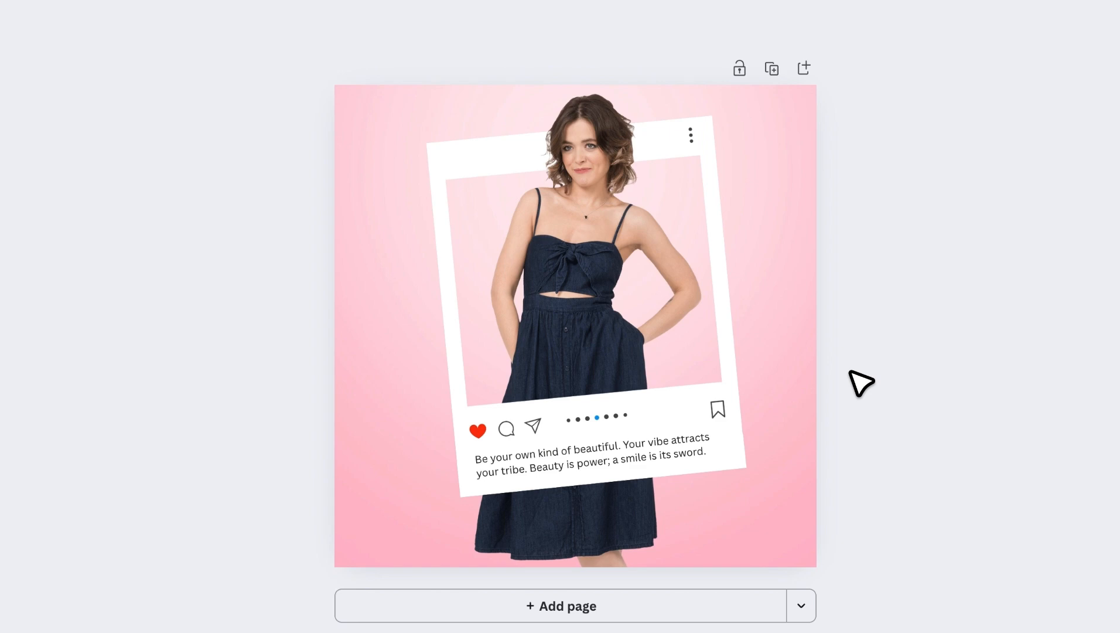
Step: Nudge both woman images and the frame group left together to centre them on the page
{"action": "left_click_drag", "start_coordinate": [409, 311], "coordinate": [587, 348]}
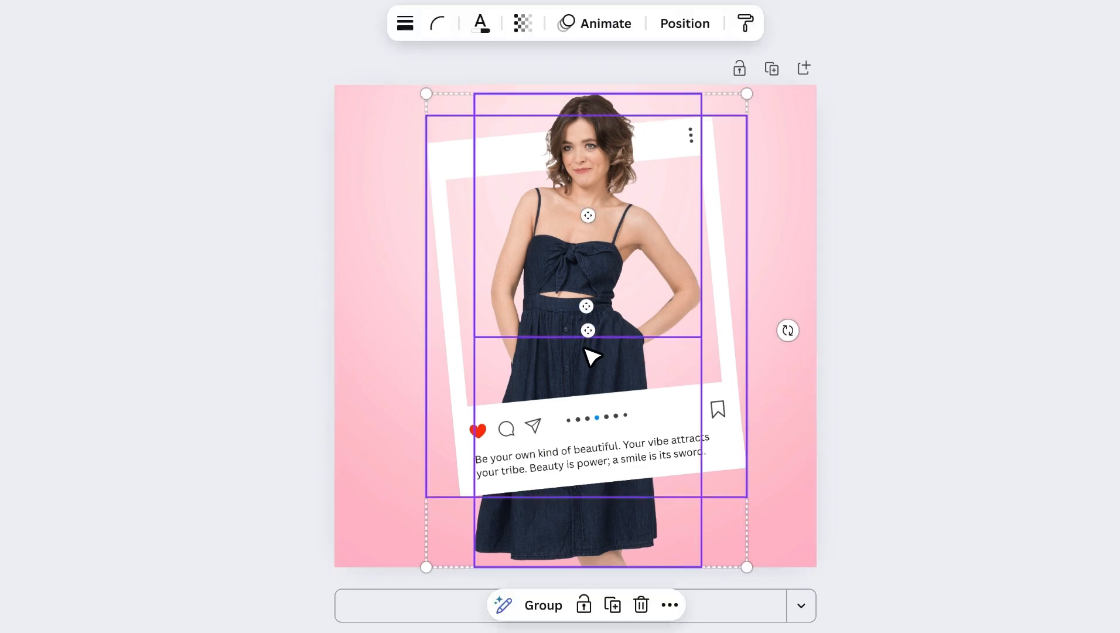
{"action": "key", "text": "shift+Left"}
{"action": "left_click", "coordinate": [779, 415]}
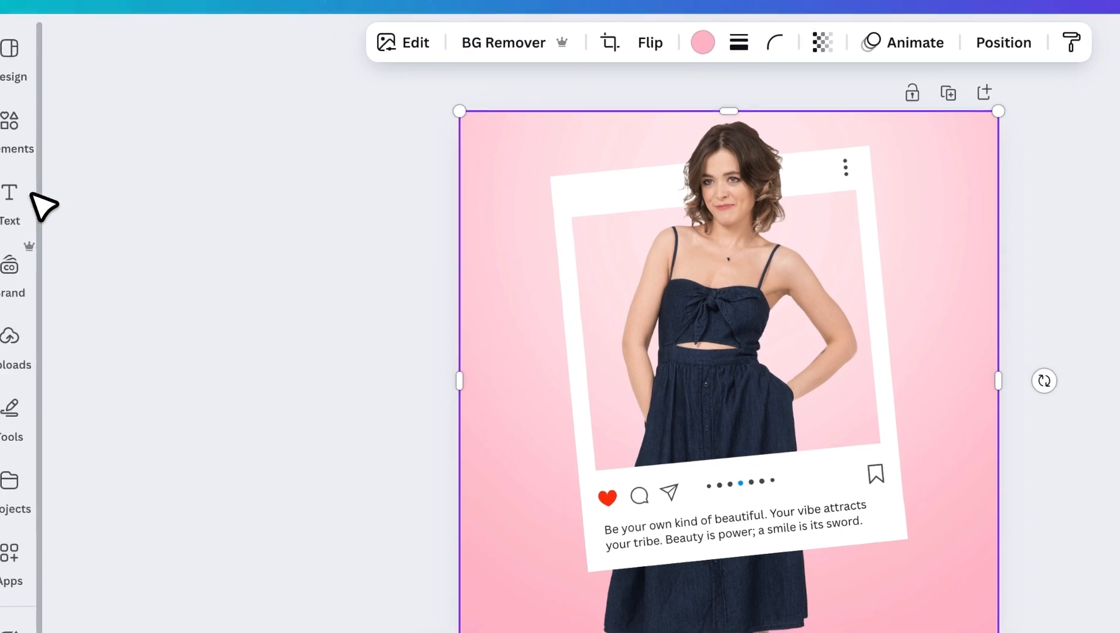
Step: Add a heading reading "vibe!" to the page
{"action": "left_click", "coordinate": [34, 202]}
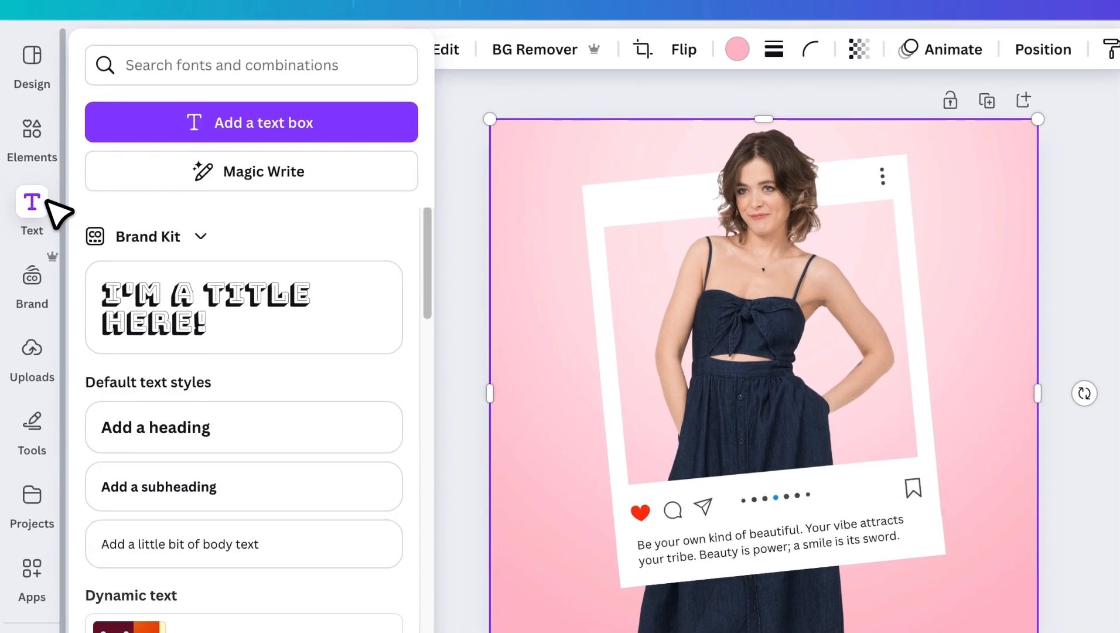
{"action": "left_click", "coordinate": [280, 438]}
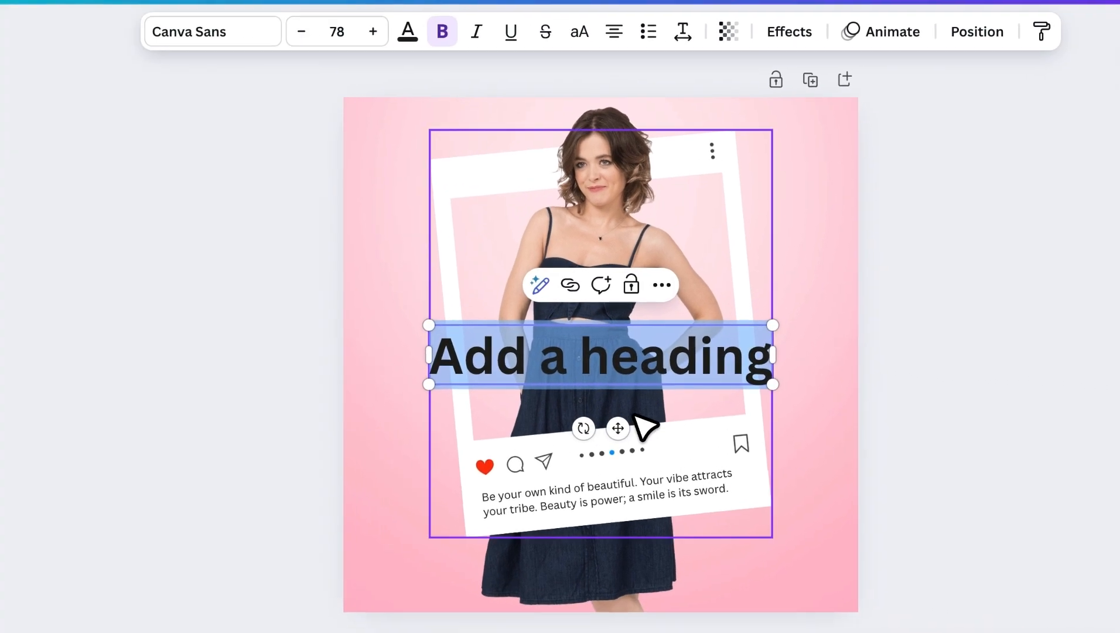
{"action": "type", "text": "vibe!"}
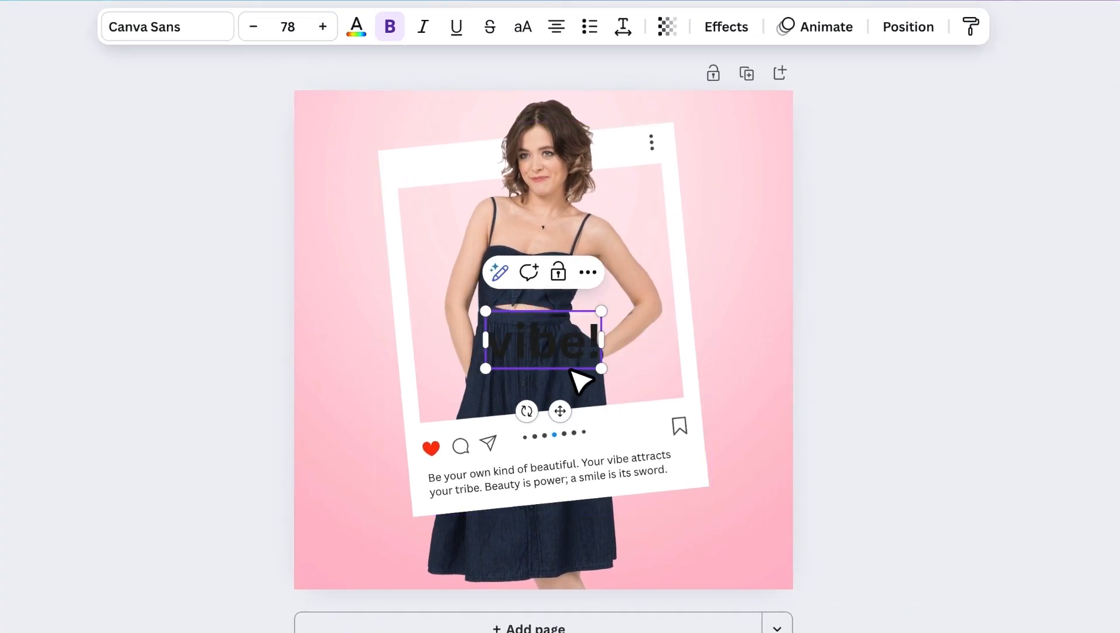
Step: Move the heading to the upper part of the page, make it uppercase and enlarge it to size 276
{"action": "left_click_drag", "start_coordinate": [559, 410], "coordinate": [428, 205]}
{"action": "left_click_drag", "start_coordinate": [472, 157], "coordinate": [738, 302]}
{"action": "left_click", "coordinate": [523, 26]}
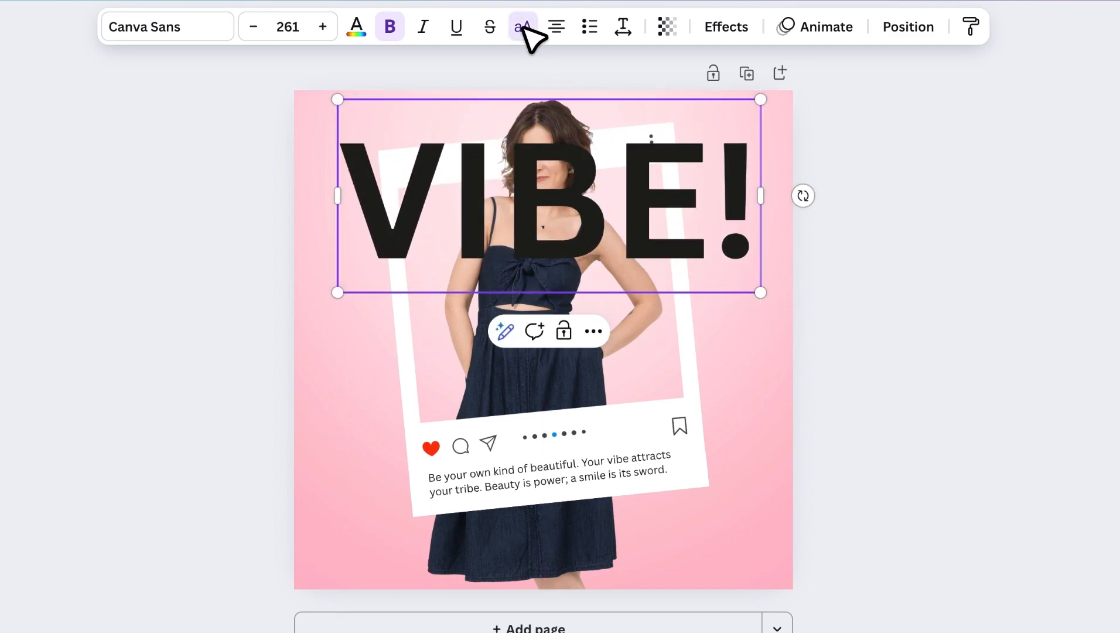
{"action": "left_click", "coordinate": [322, 26]}
{"action": "left_click", "coordinate": [323, 26]}
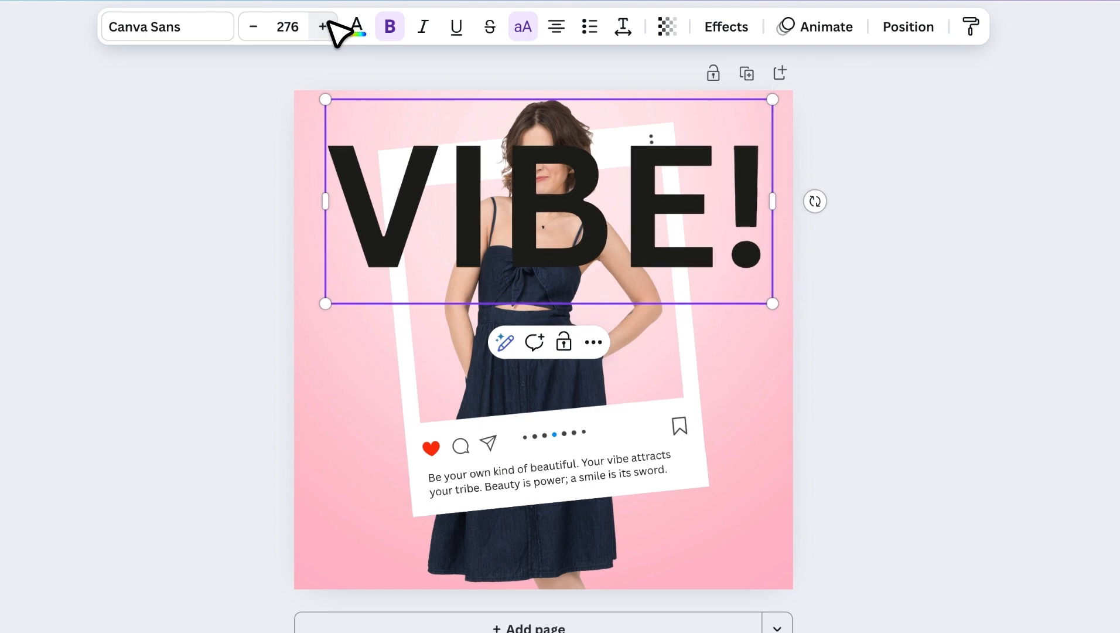
Step: Apply the Glitch effect with offset 30 and direction 84 to the VIBE! heading, and set its transparency to 25
{"action": "left_click", "coordinate": [730, 29]}
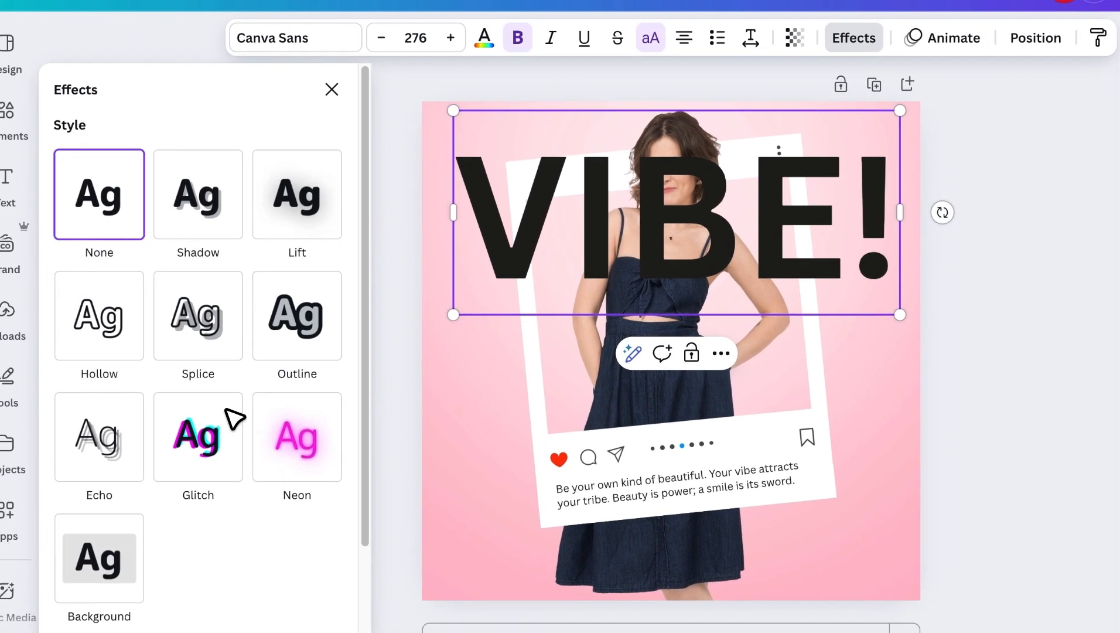
{"action": "left_click", "coordinate": [85, 425]}
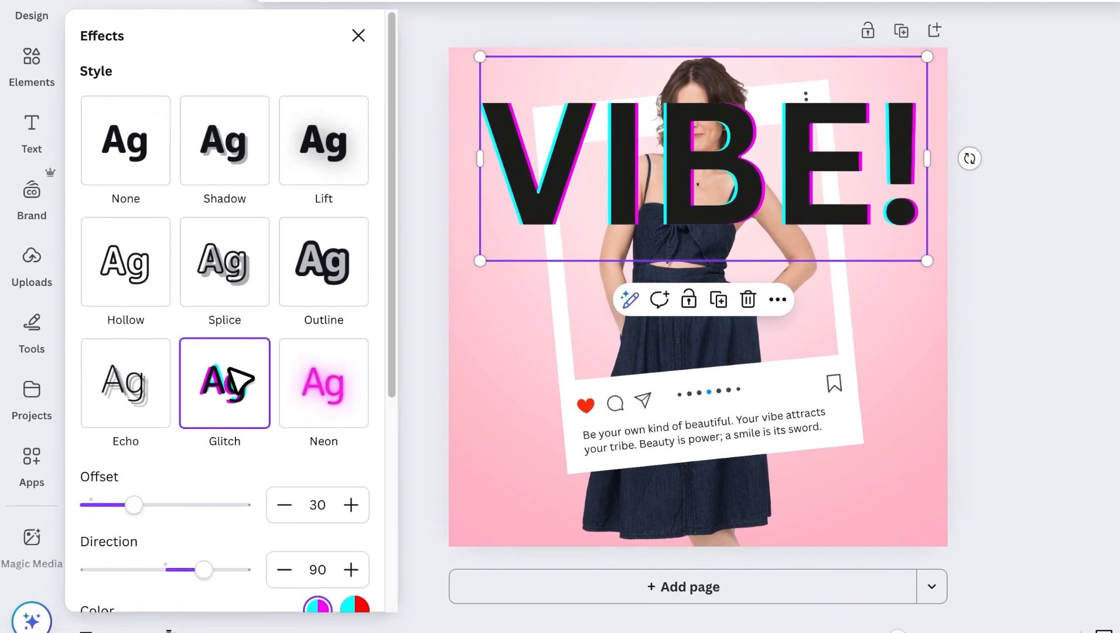
{"action": "scroll", "coordinate": [229, 378], "scroll_direction": "down", "scroll_amount": 3}
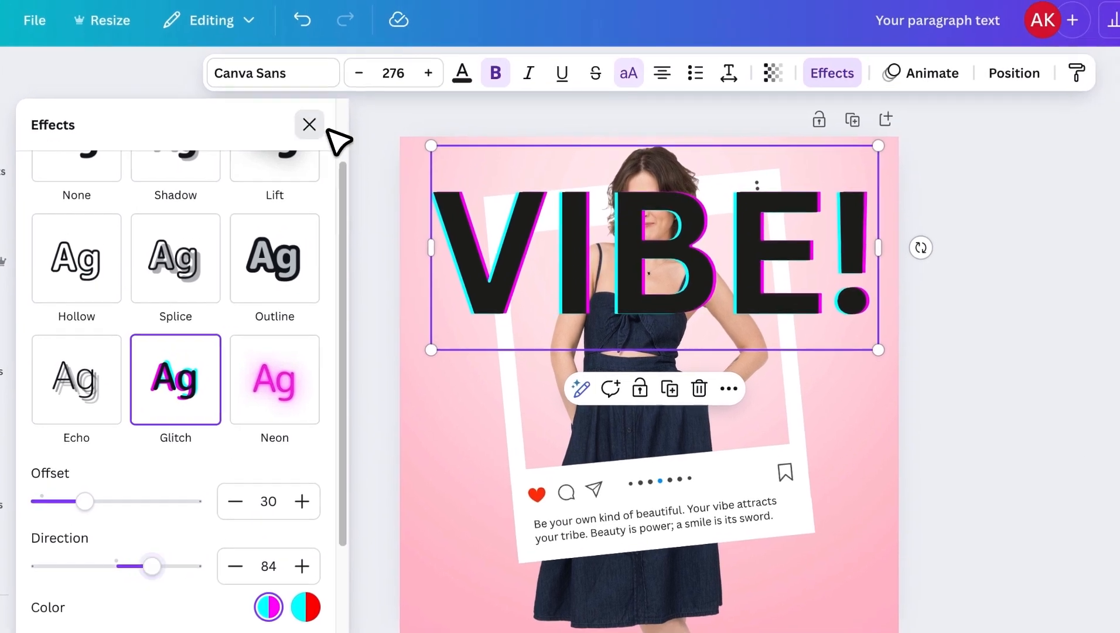
{"action": "left_click", "coordinate": [358, 35]}
{"action": "left_click", "coordinate": [772, 81]}
{"action": "left_click_drag", "start_coordinate": [815, 155], "coordinate": [707, 157]}
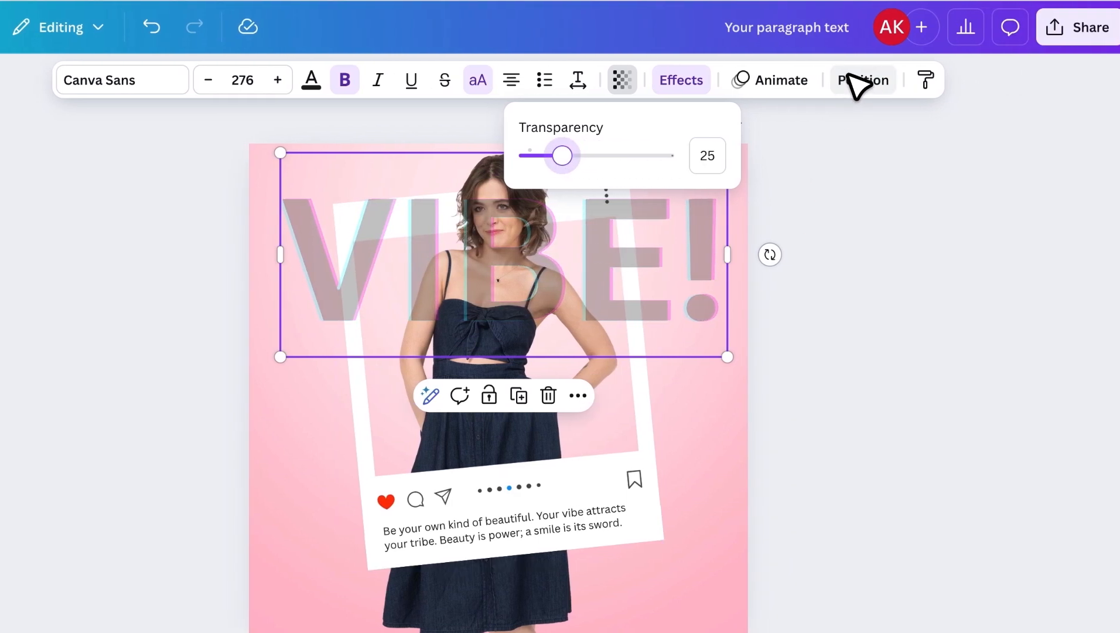
Step: Move the VIBE! heading's layer below the frame and both woman images, directly above the pink background
{"action": "left_click", "coordinate": [856, 81]}
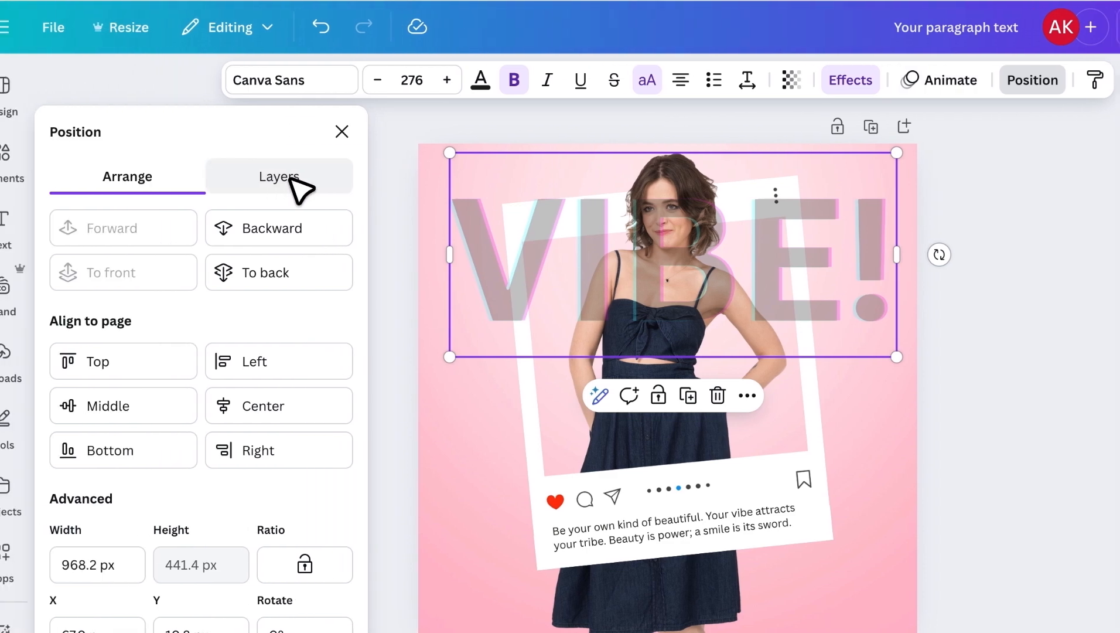
{"action": "left_click", "coordinate": [110, 176]}
{"action": "left_click_drag", "start_coordinate": [290, 270], "coordinate": [267, 400]}
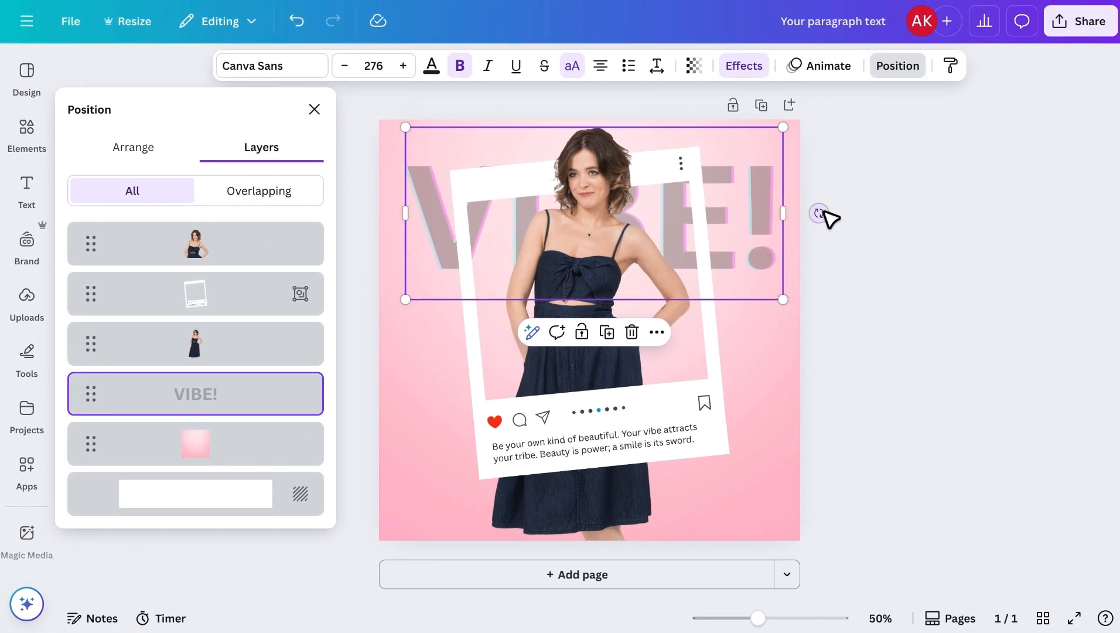
Step: Tilt the VIBE! heading to match the frame's angle and move it up near the page's upper edge, centred horizontally
{"action": "left_click_drag", "start_coordinate": [970, 136], "coordinate": [981, 126]}
{"action": "left_click_drag", "start_coordinate": [825, 207], "coordinate": [820, 197]}
{"action": "left_click_drag", "start_coordinate": [760, 215], "coordinate": [756, 191]}
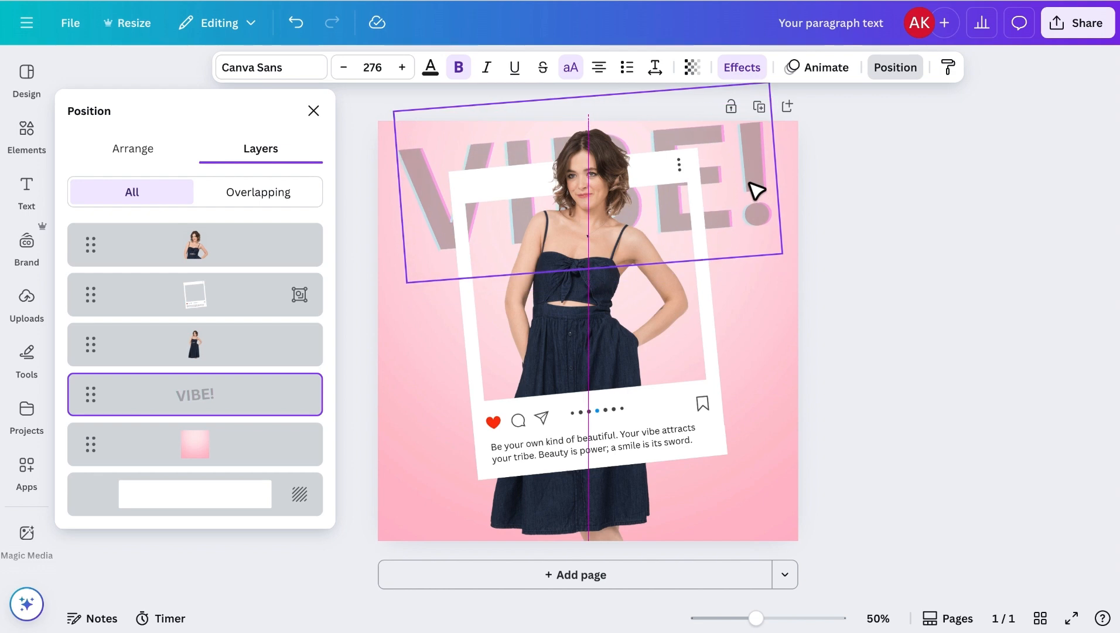
{"action": "left_click", "coordinate": [772, 333]}
{"action": "left_click", "coordinate": [314, 111]}
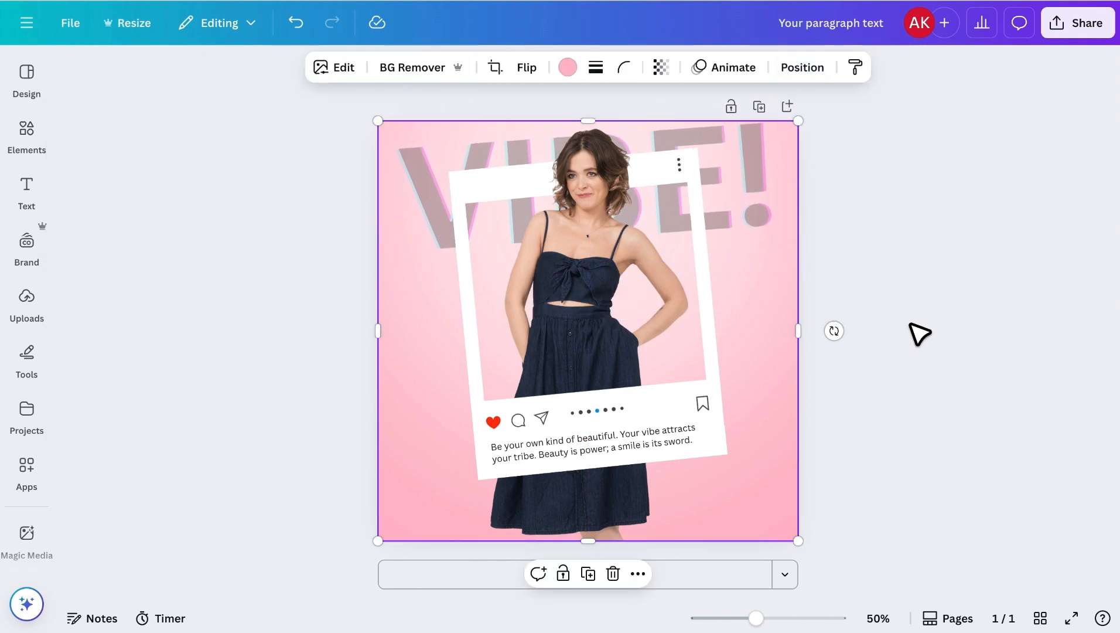
{"action": "left_click", "coordinate": [917, 332]}
Step: Enlarge the grouped post frame slightly and keep it centred around the woman, extending its lower edge further down her skirt
{"action": "left_click", "coordinate": [725, 476]}
{"action": "mouse_move", "coordinate": [726, 480]}
{"action": "left_mouse_down"}
{"action": "mouse_move", "coordinate": [750, 500]}
{"action": "mouse_move", "coordinate": [738, 479]}
{"action": "mouse_move", "coordinate": [717, 480]}
{"action": "left_mouse_up"}
{"action": "left_click", "coordinate": [842, 488]}
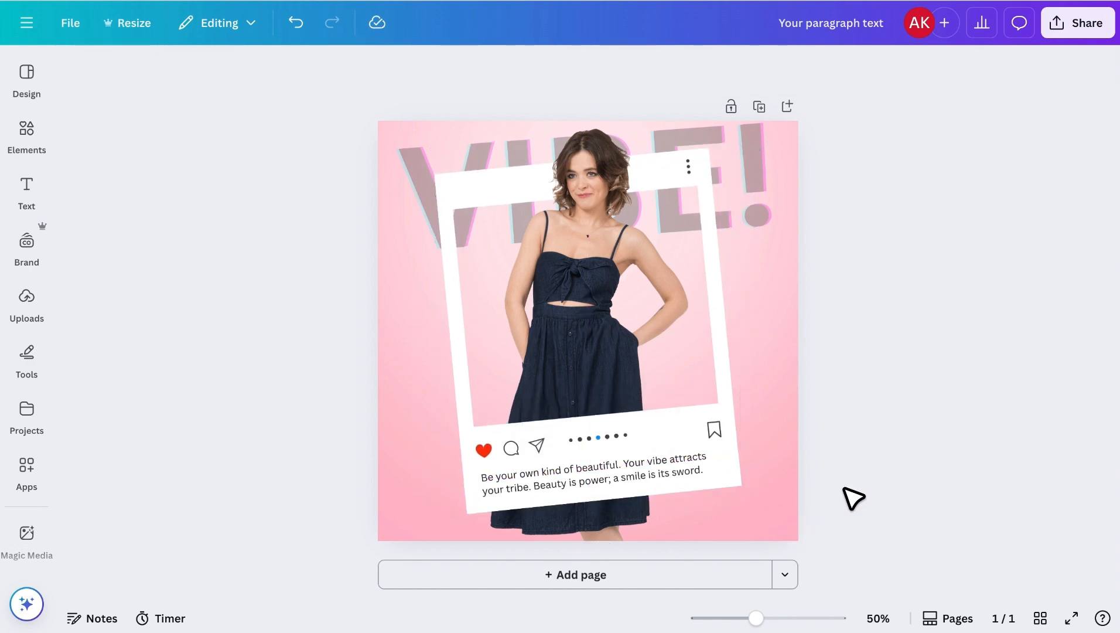